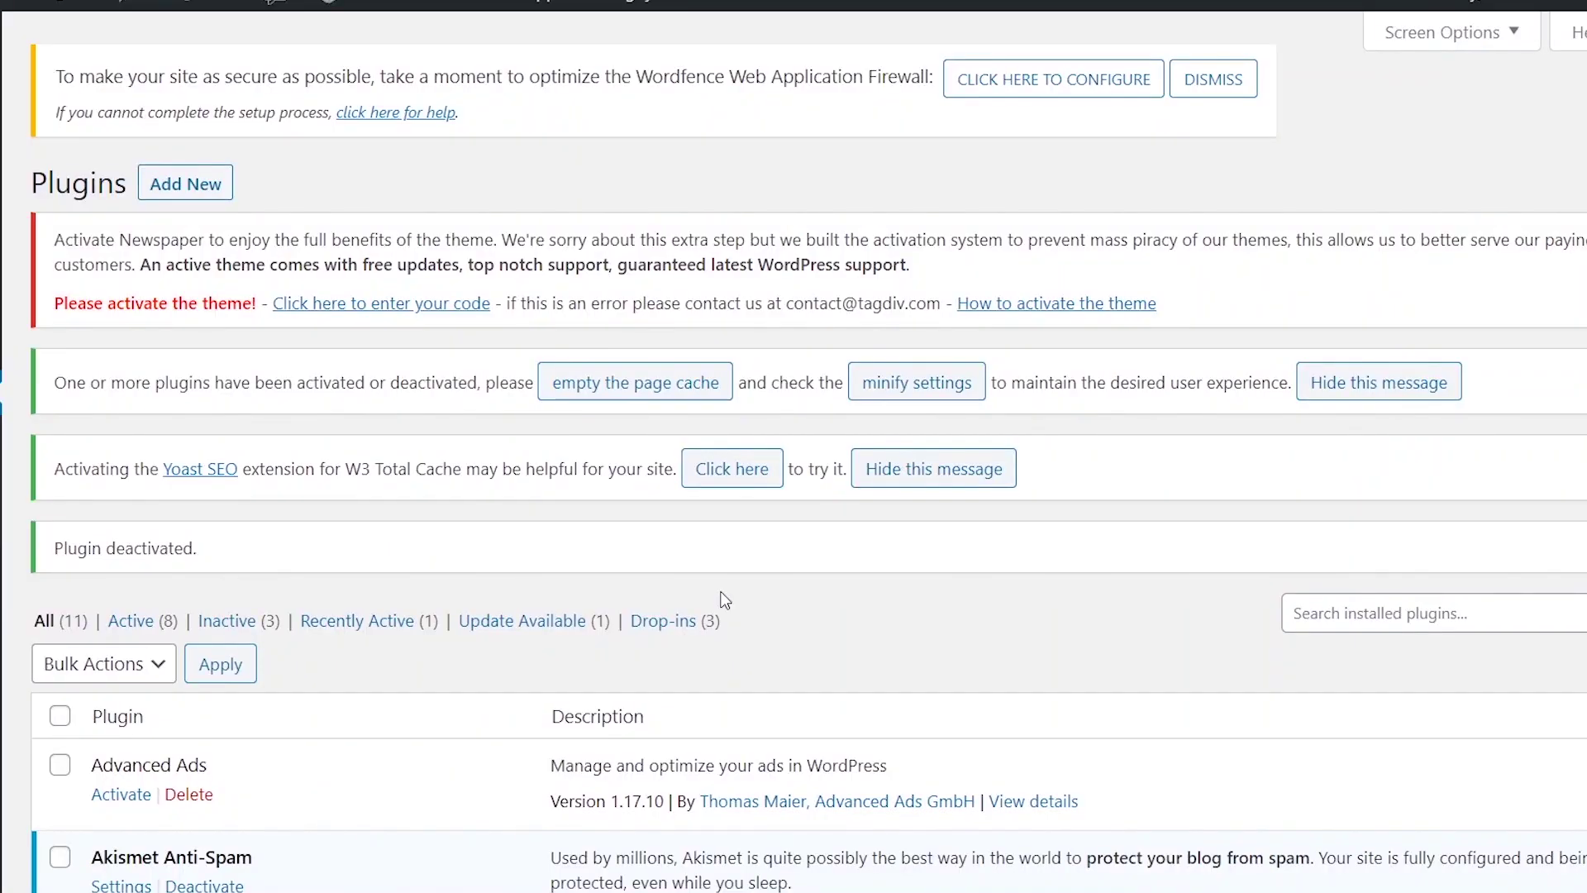
# Search the plugin directory for 'site kit', then install and activate Site Kit by Google
pyautogui.click(202, 191)
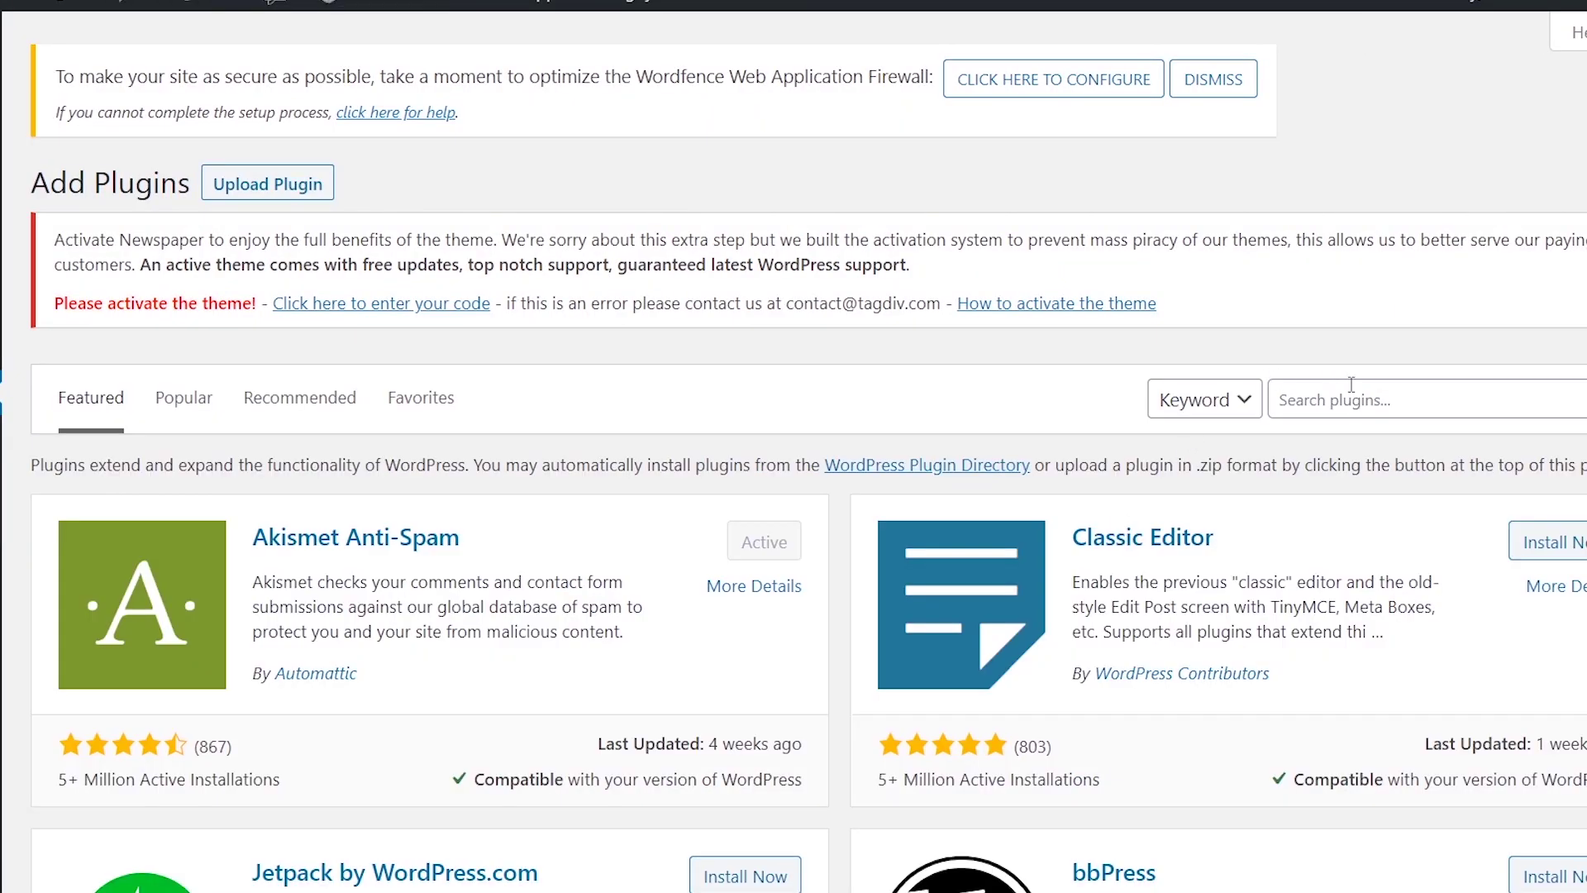
pyautogui.click(1345, 401)
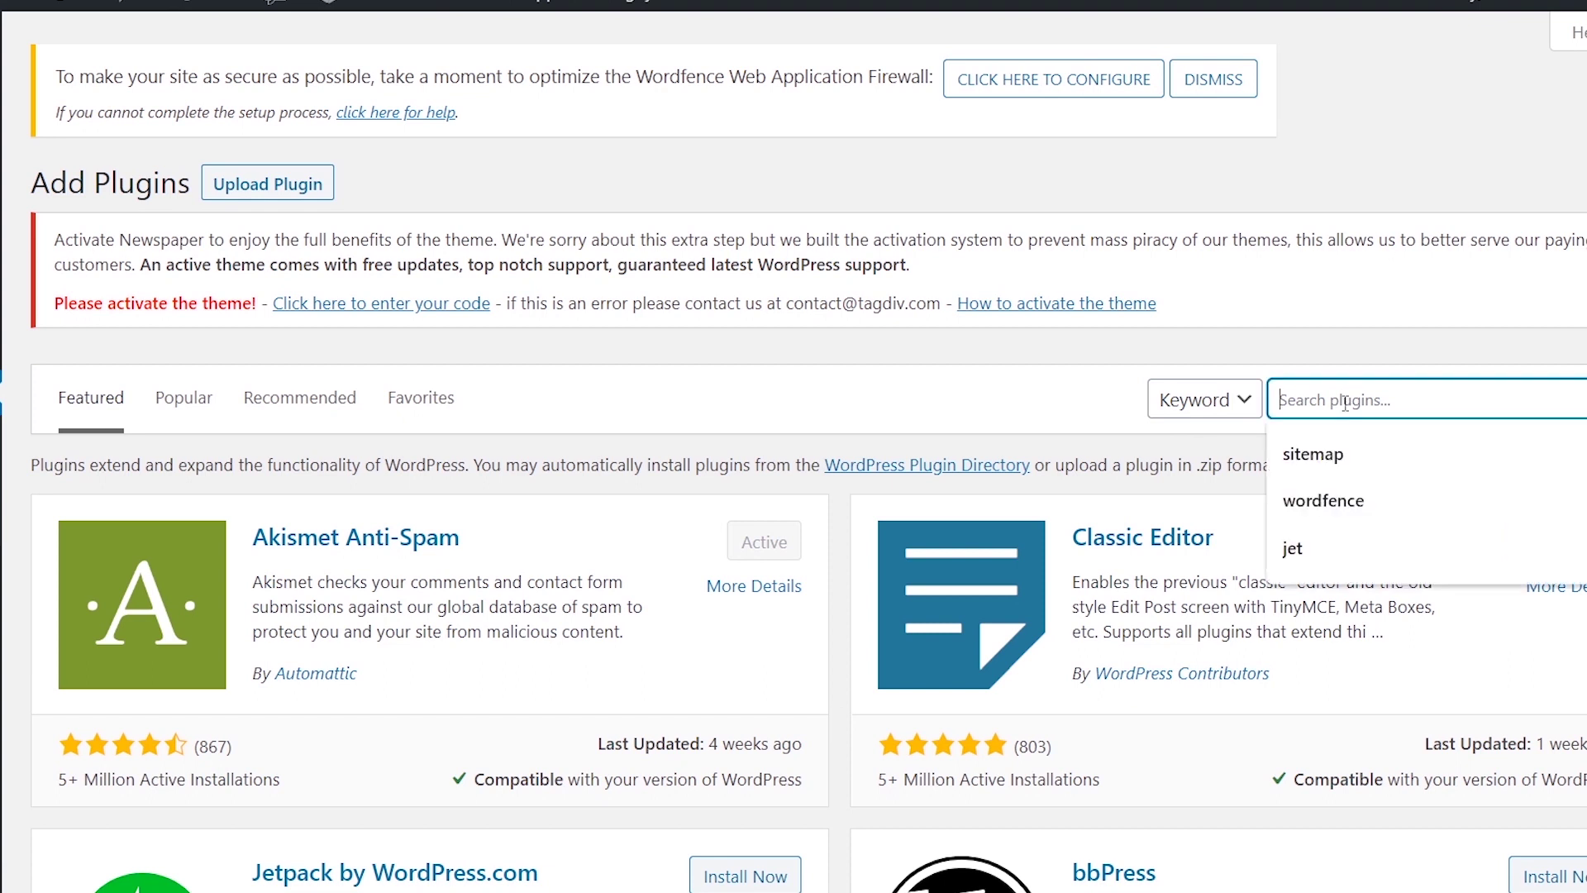
pyautogui.write('si')
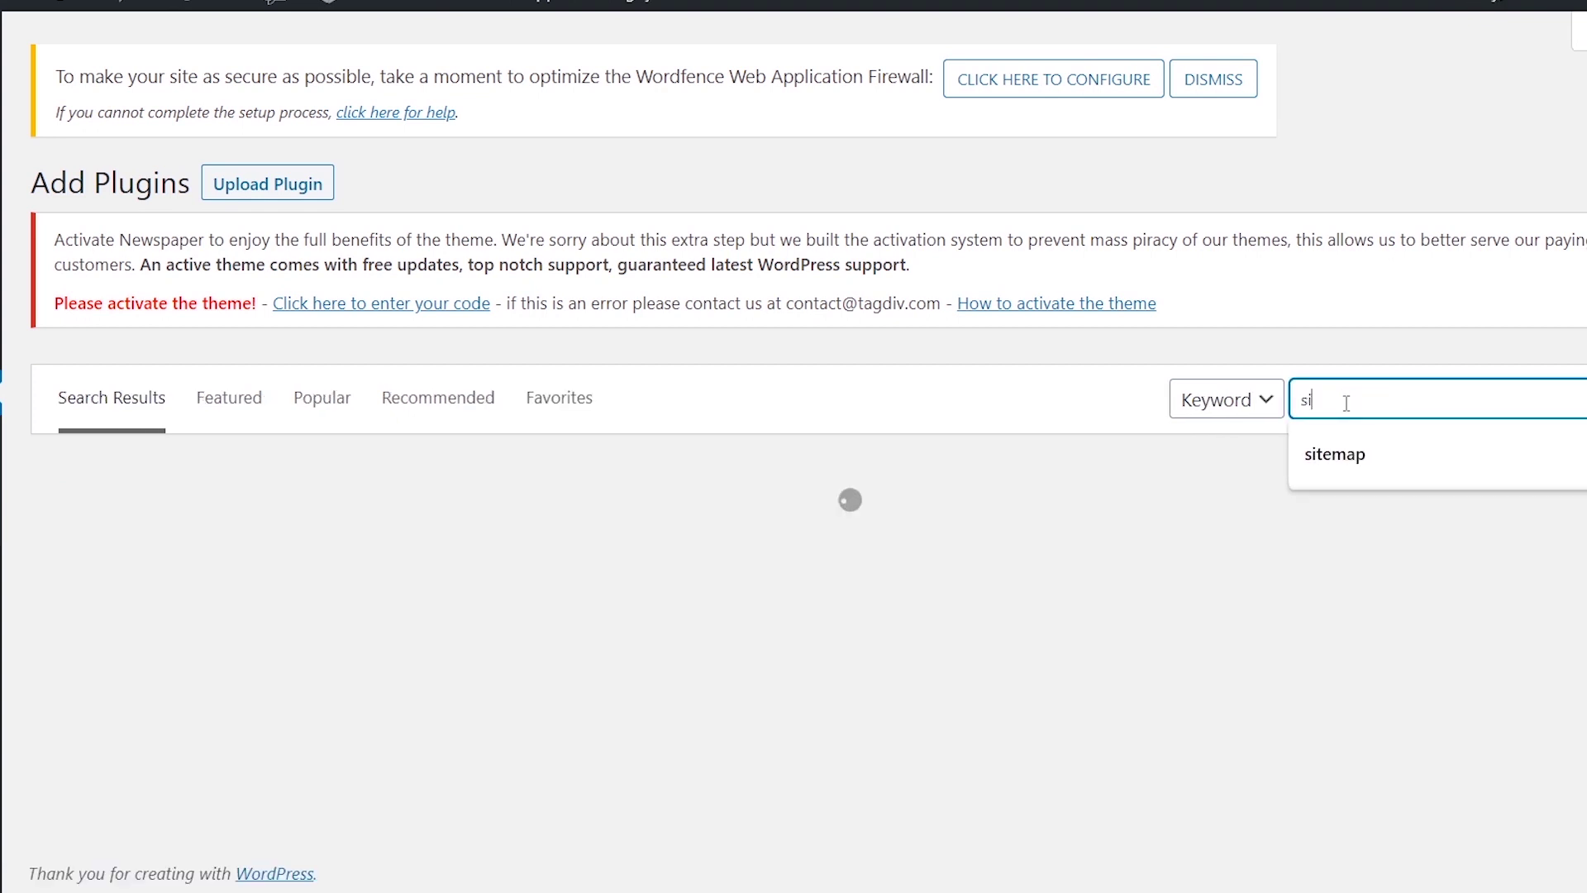
pyautogui.write('te kit')
pyautogui.scroll(-2, 910, 355)
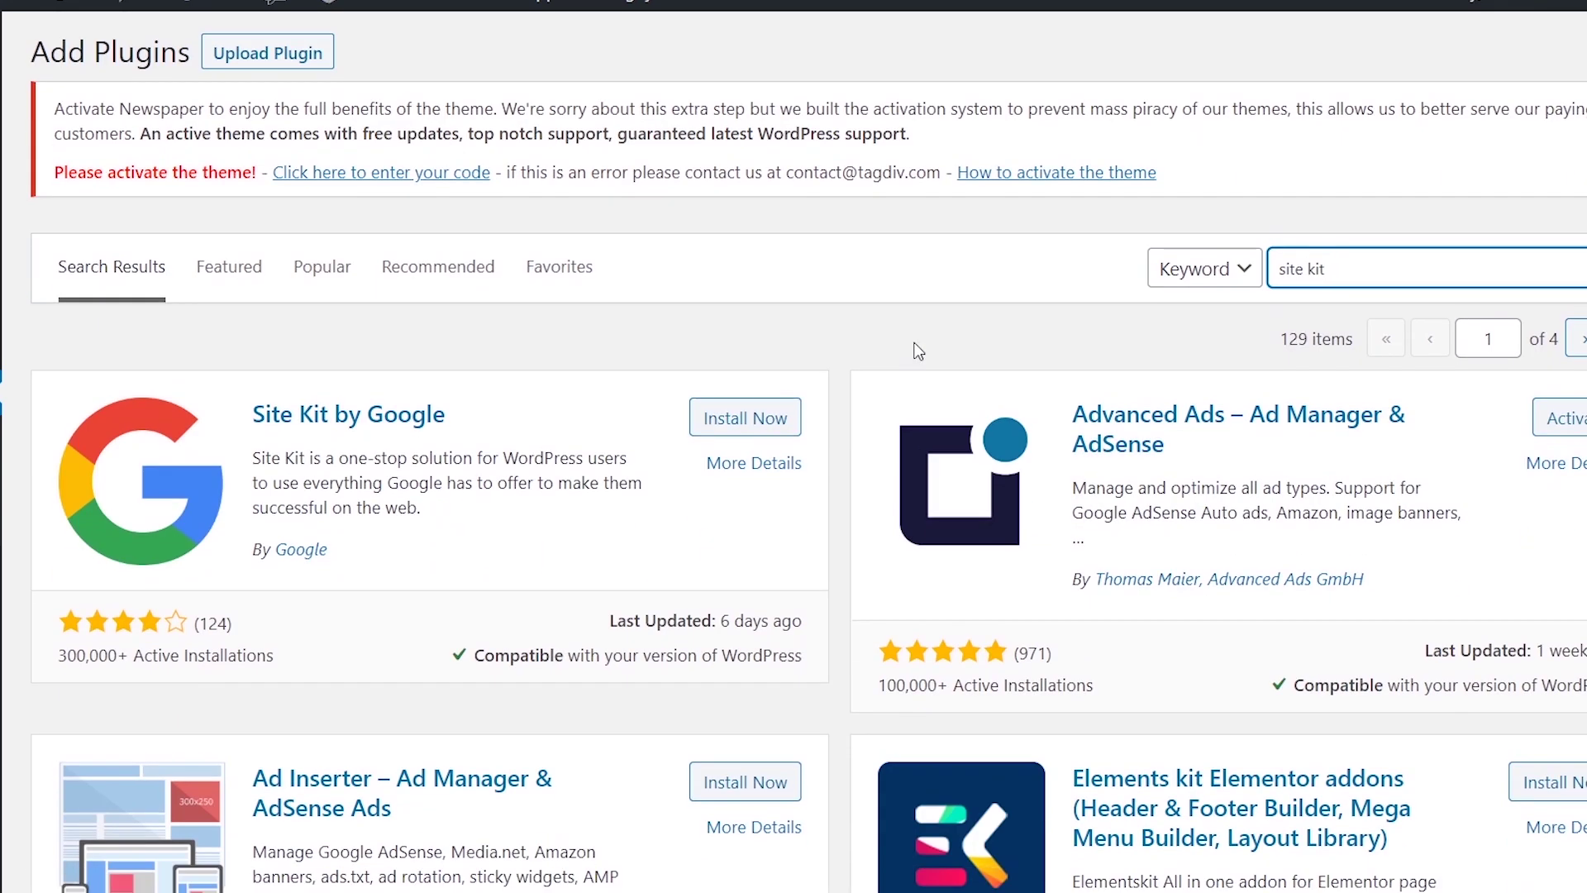
pyautogui.click(742, 421)
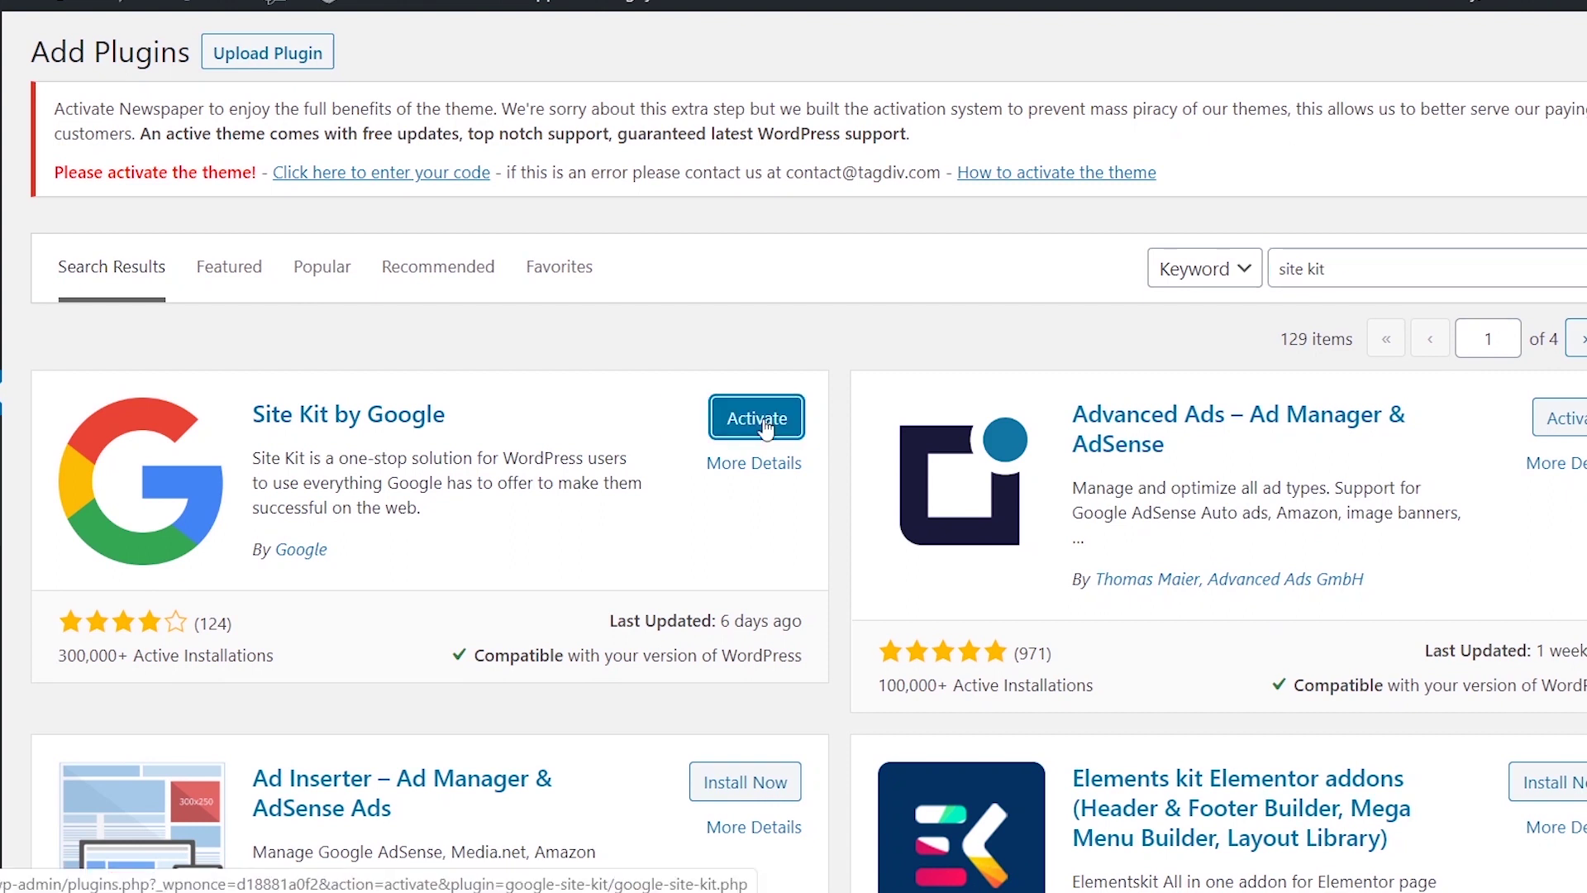
pyautogui.click(757, 418)
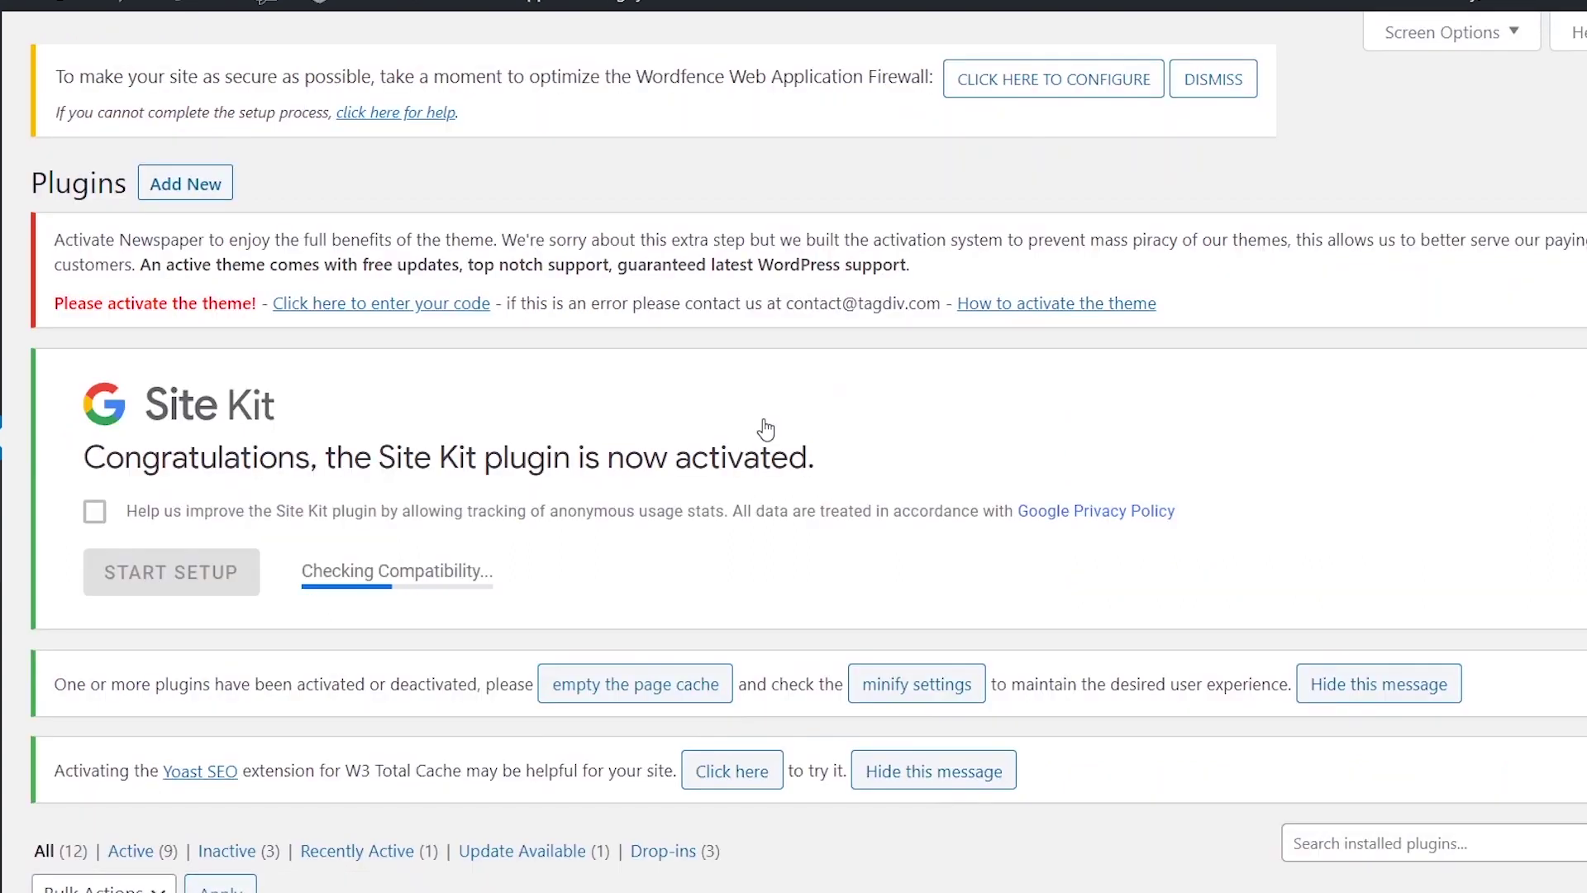
# Start the Site Kit setup and sign in with the Google account
pyautogui.scroll(-1, 766, 428)
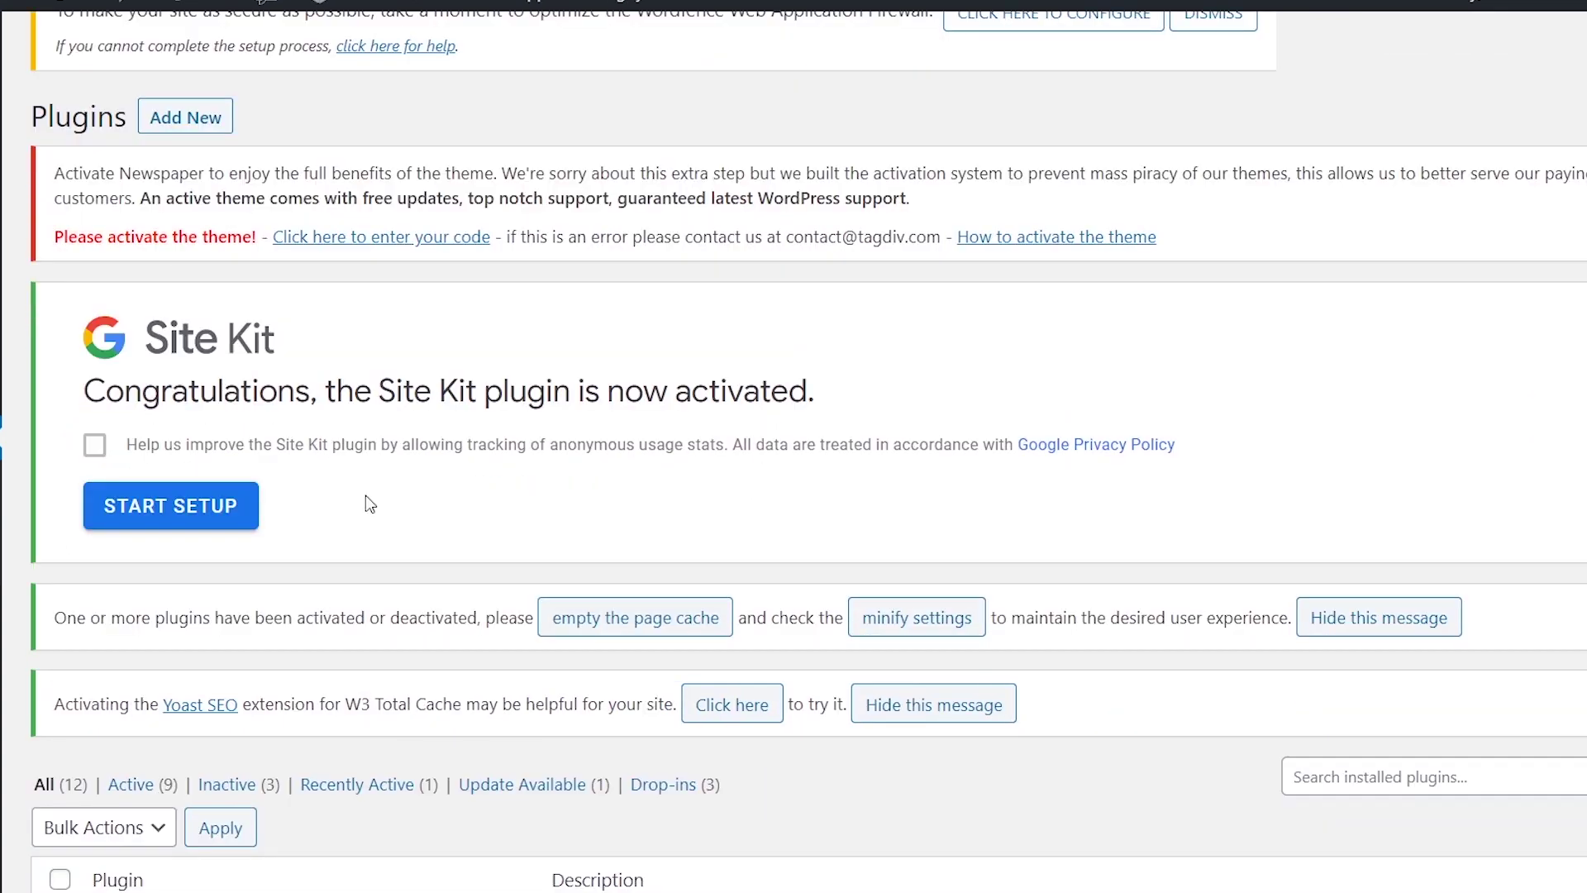
pyautogui.click(152, 507)
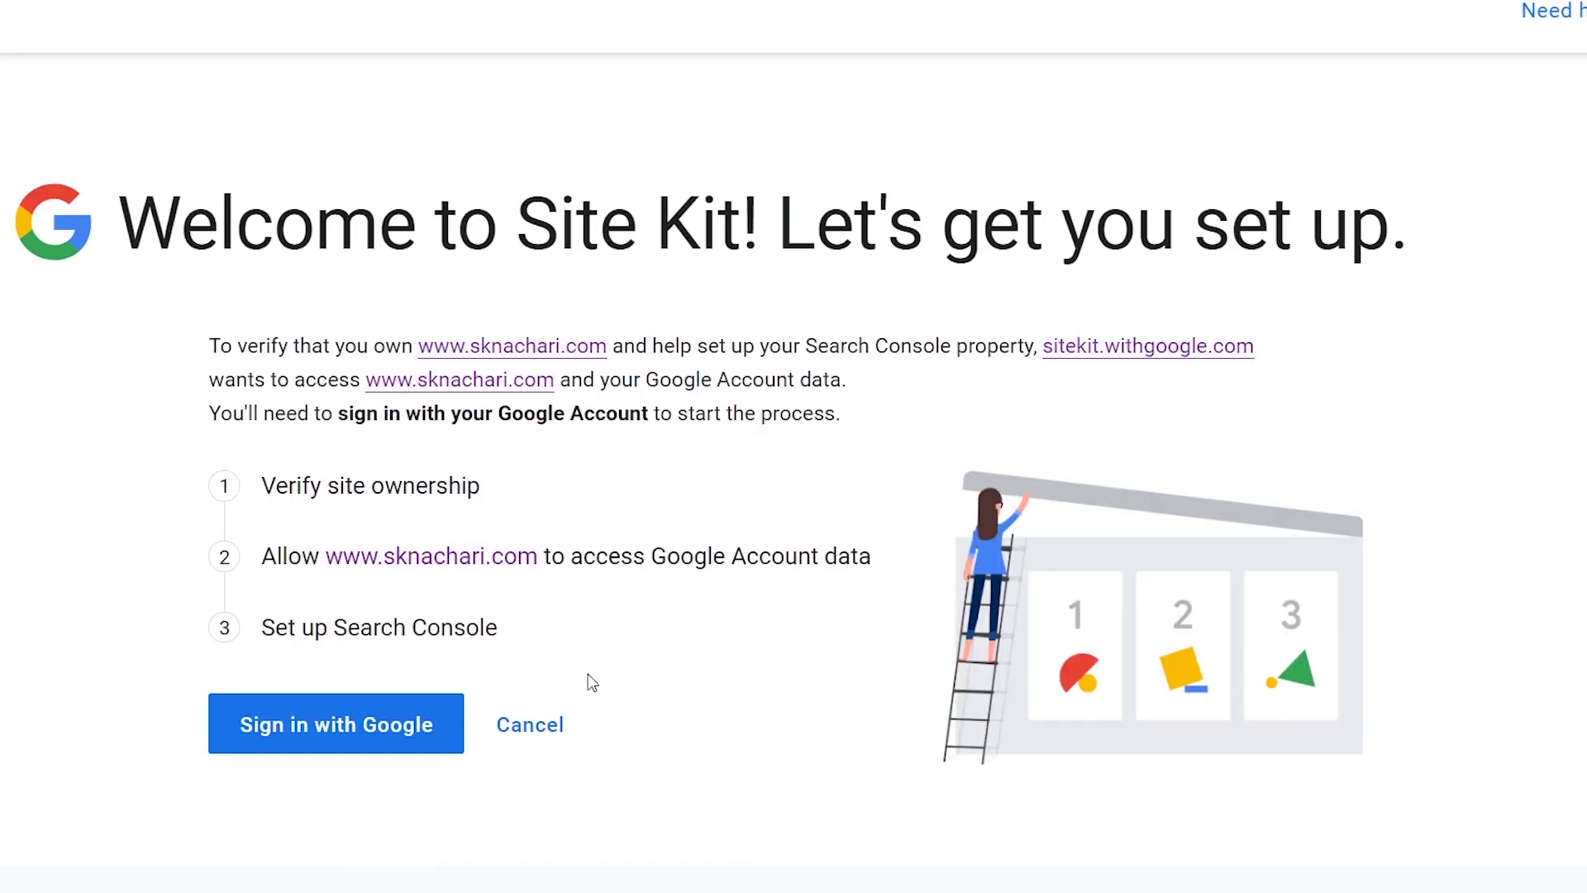
pyautogui.click(355, 731)
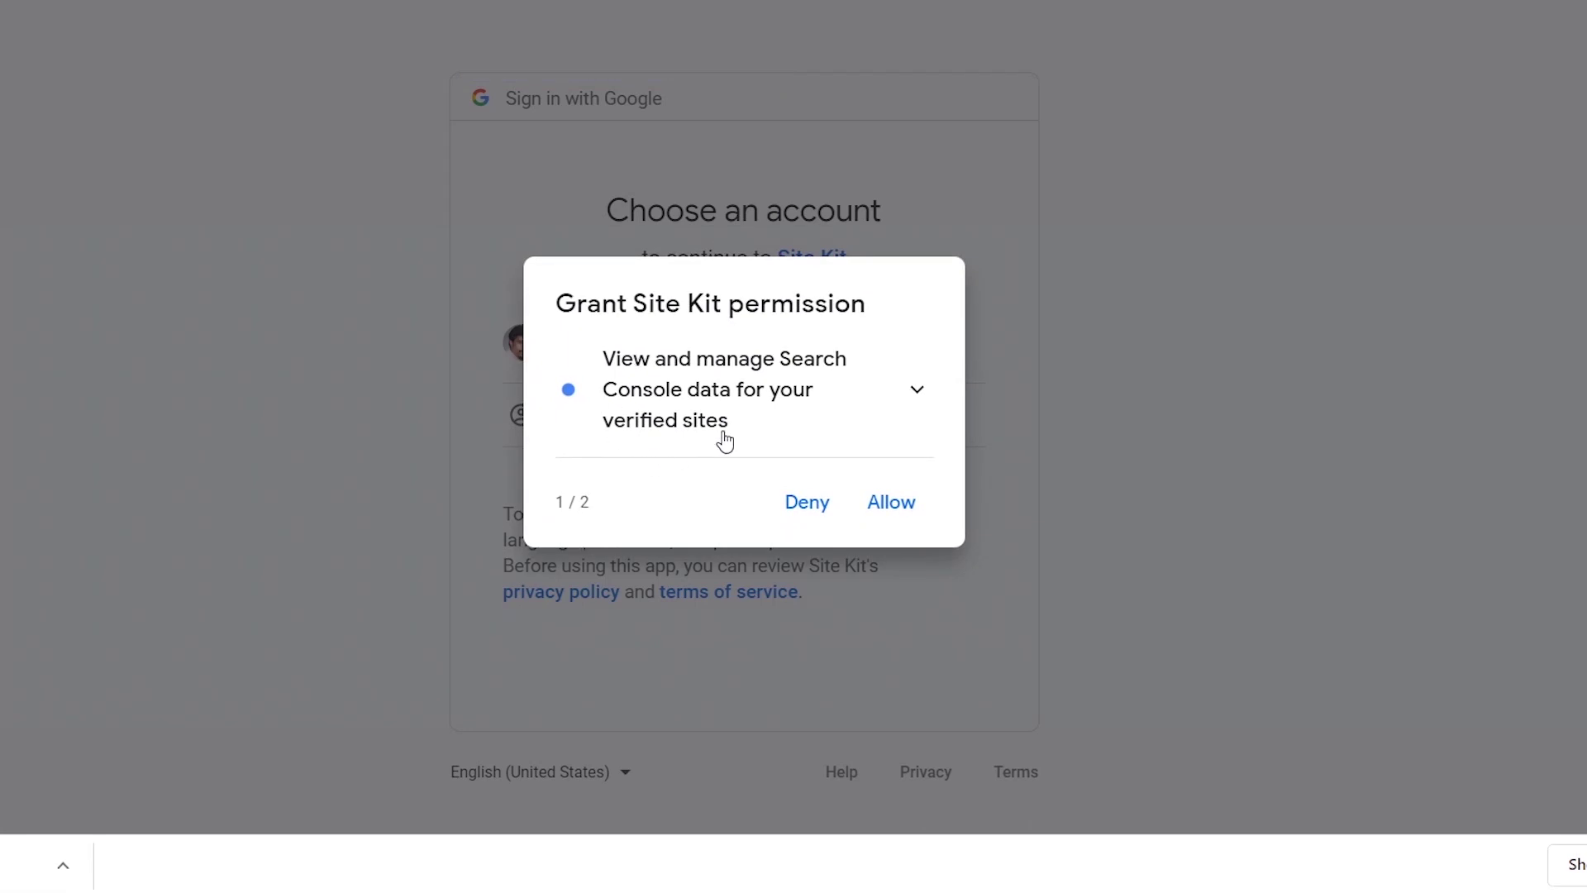
# Allow Search Console and site-list access, confirm the choices, and go to the Site Kit dashboard
pyautogui.click(907, 507)
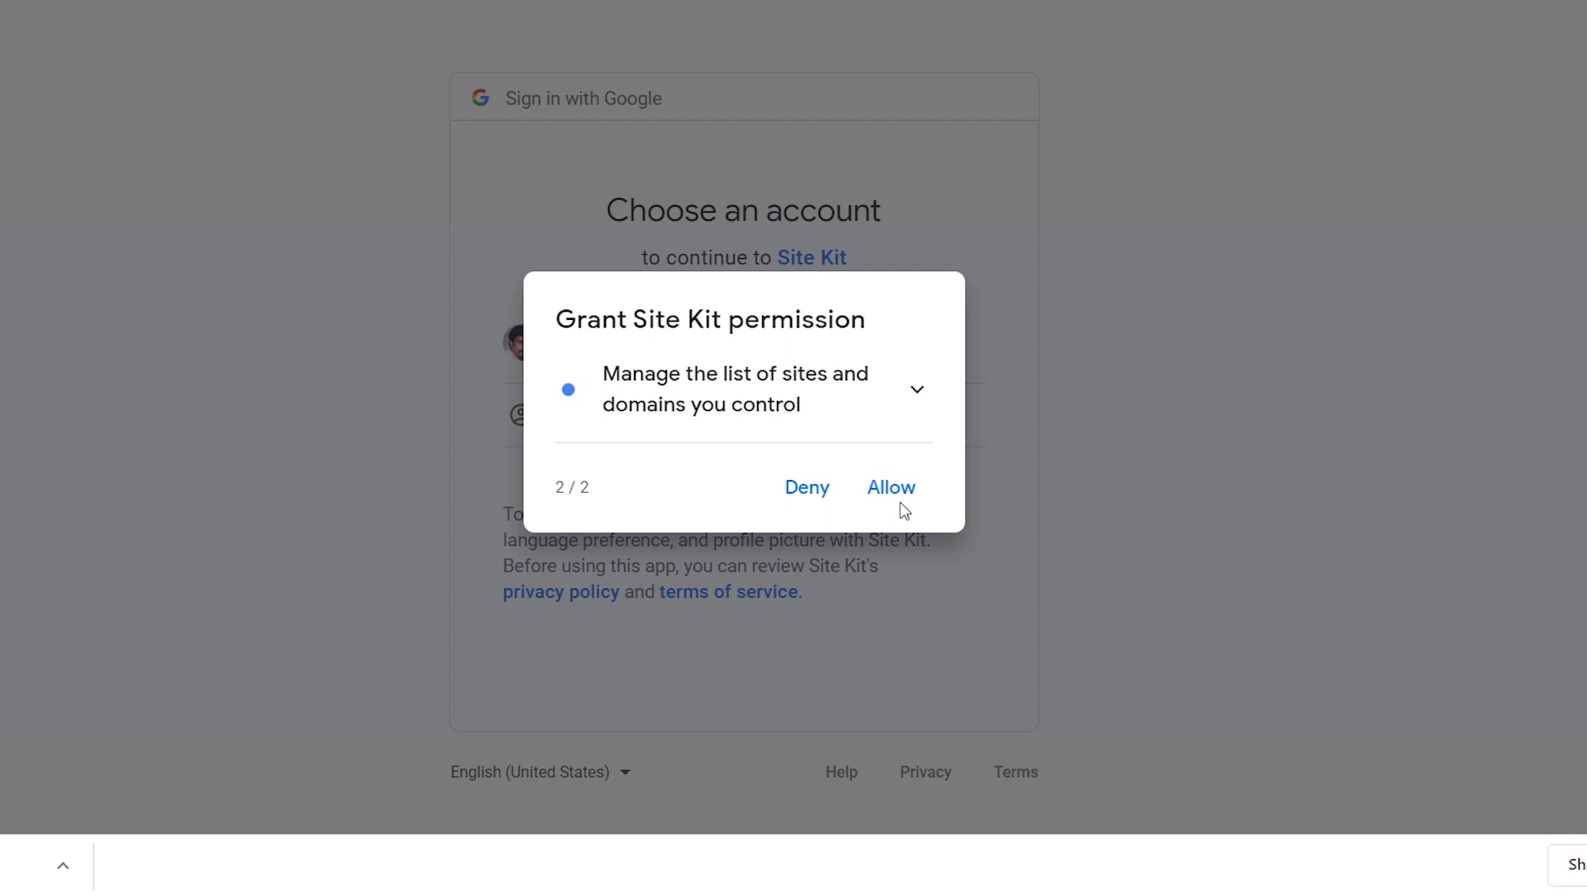
pyautogui.click(893, 501)
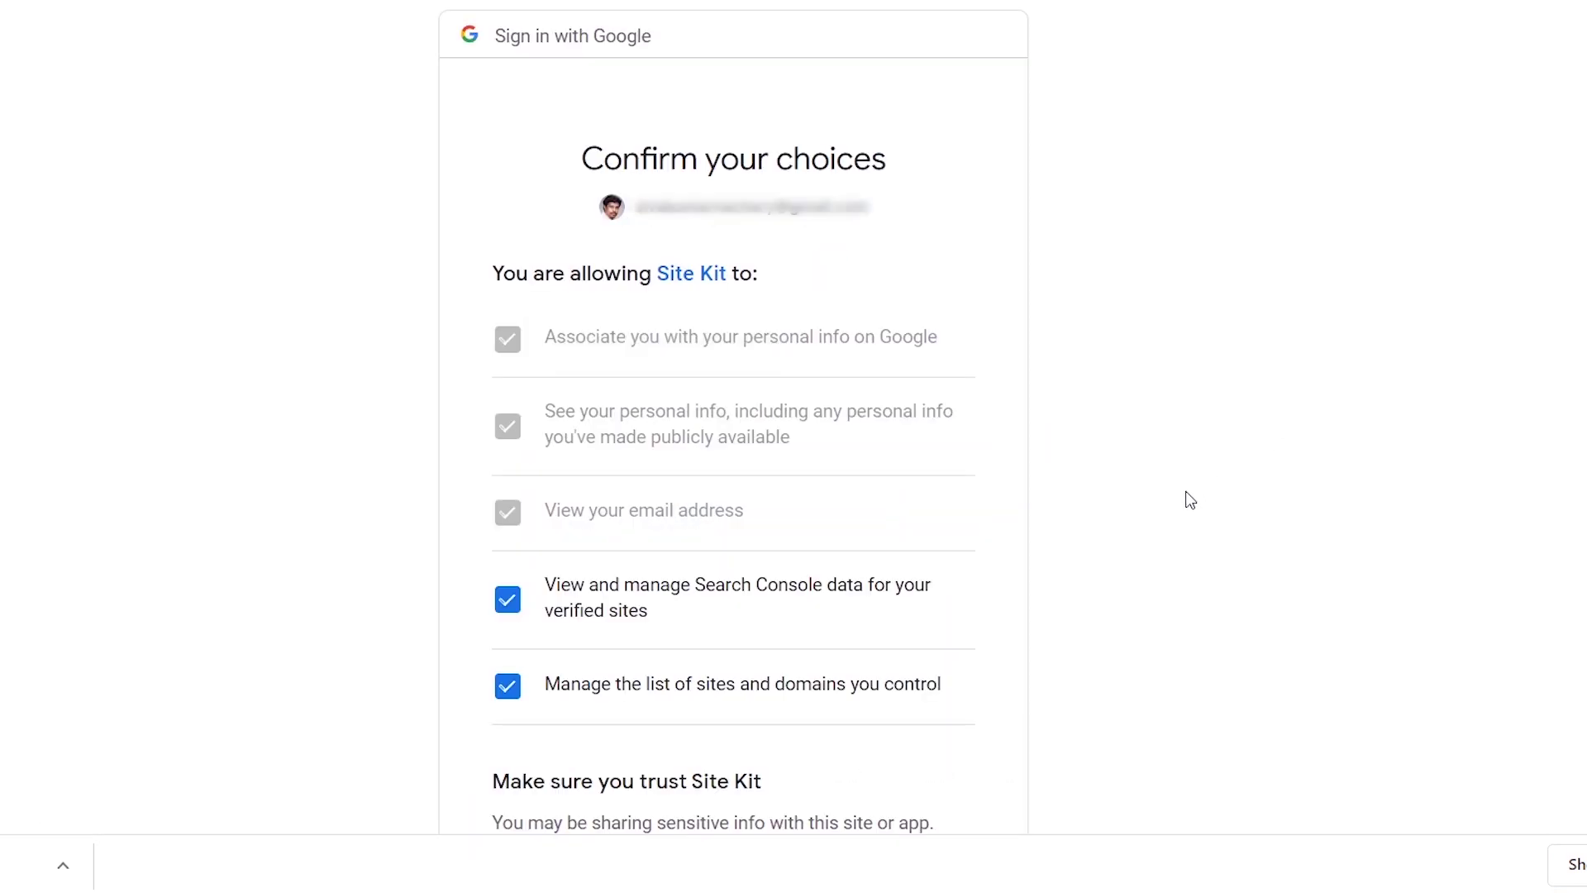
pyautogui.scroll(-2, 1180, 505)
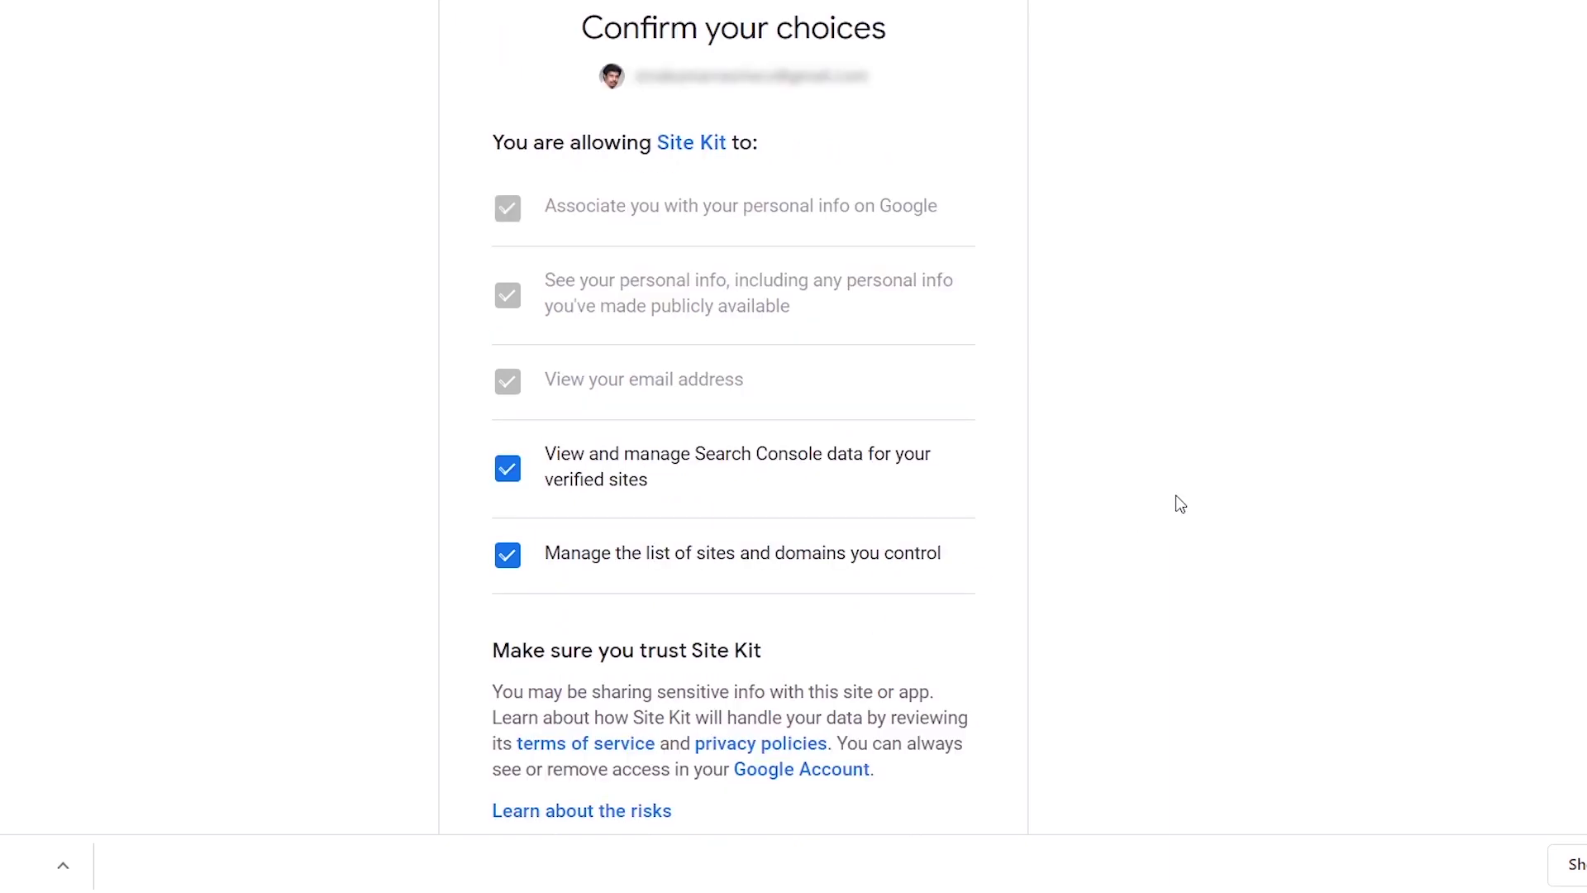
pyautogui.scroll(-2, 1181, 504)
pyautogui.click(926, 747)
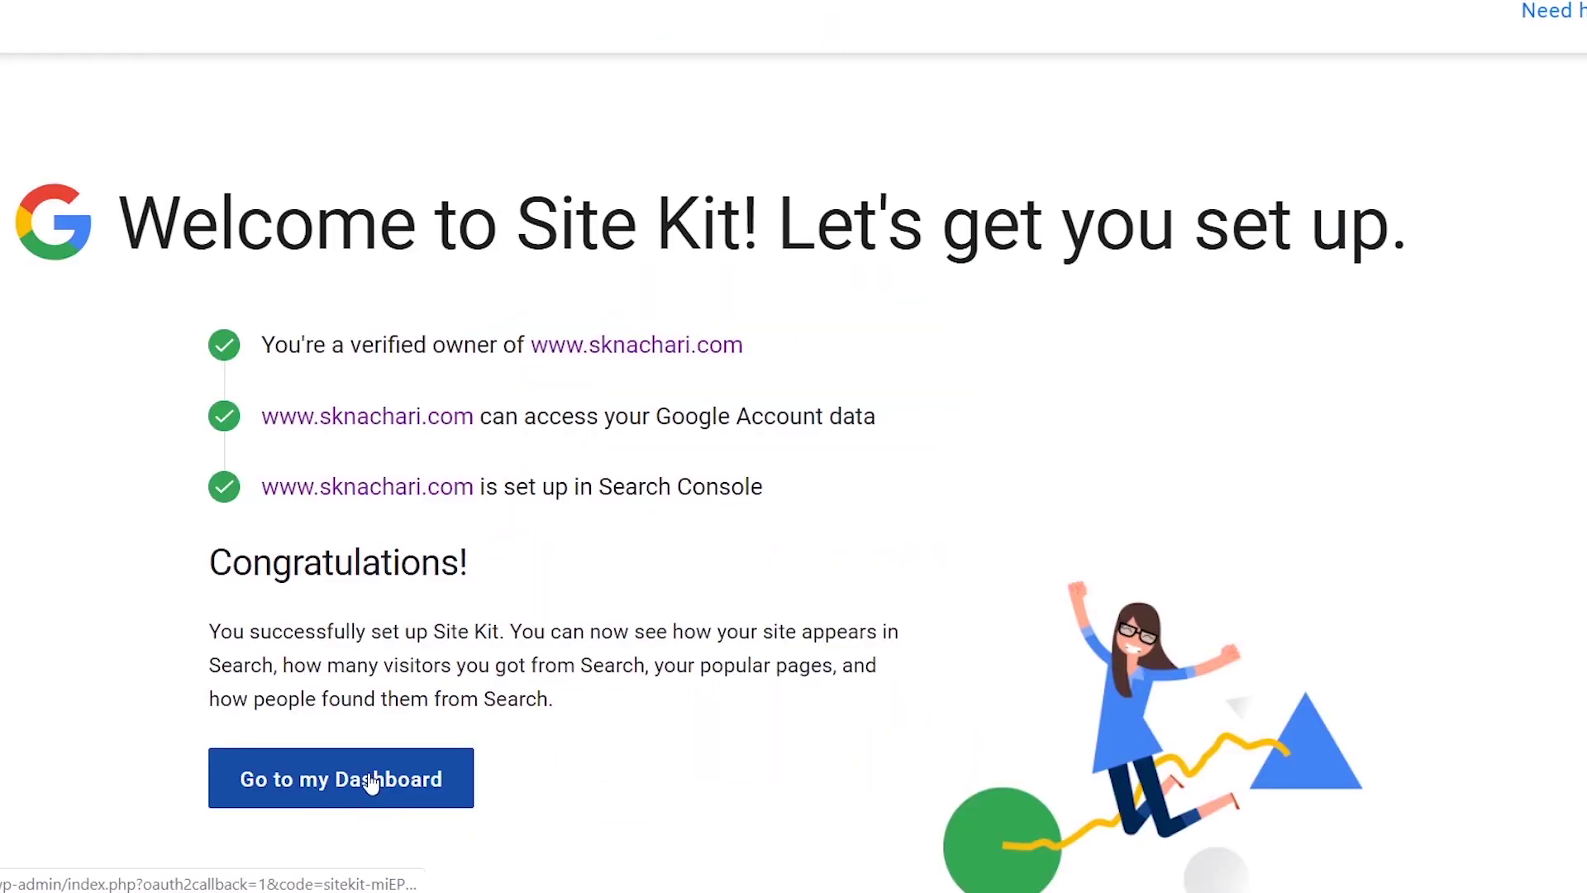
pyautogui.click(371, 781)
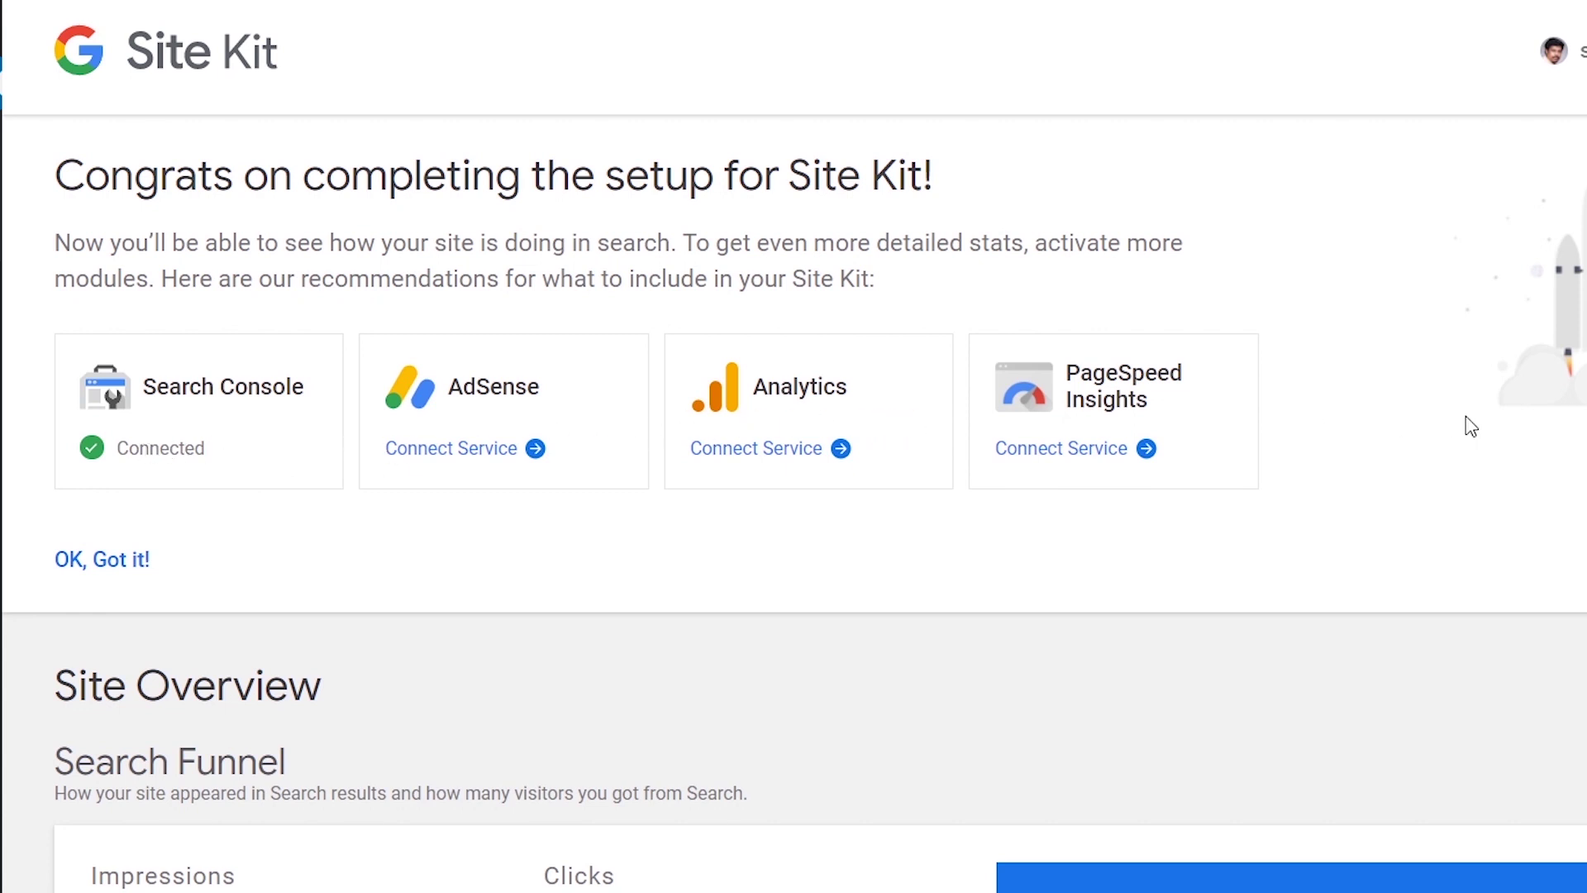
# Review the Site Overview, then start the AdSense connection with the Google account
pyautogui.scroll(-10, 794, 446)
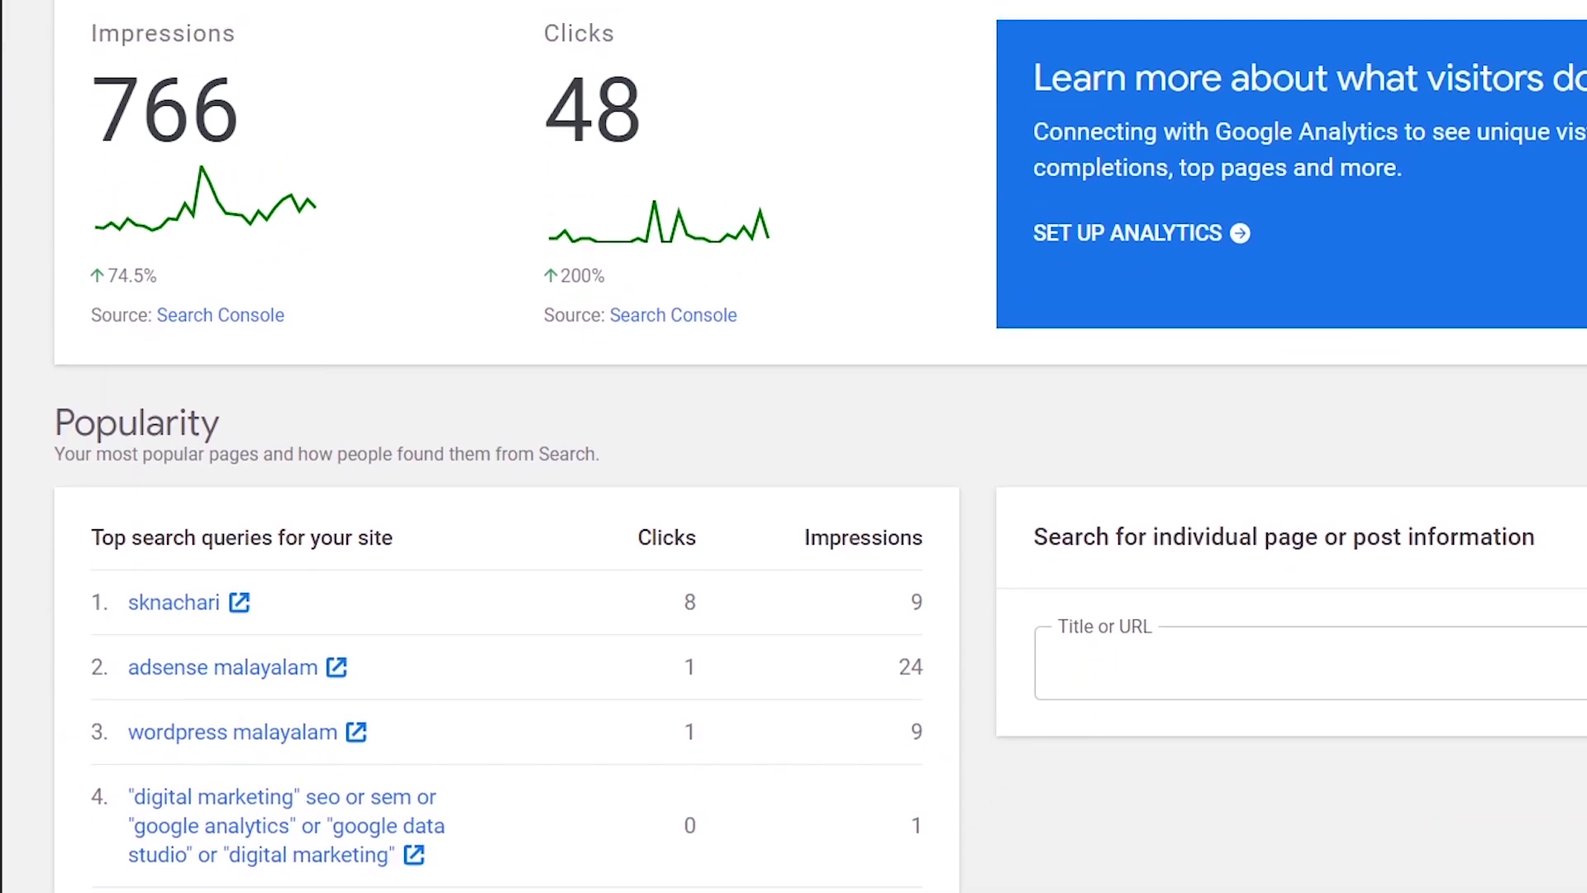
pyautogui.scroll(8, 793, 447)
pyautogui.scroll(3, 793, 446)
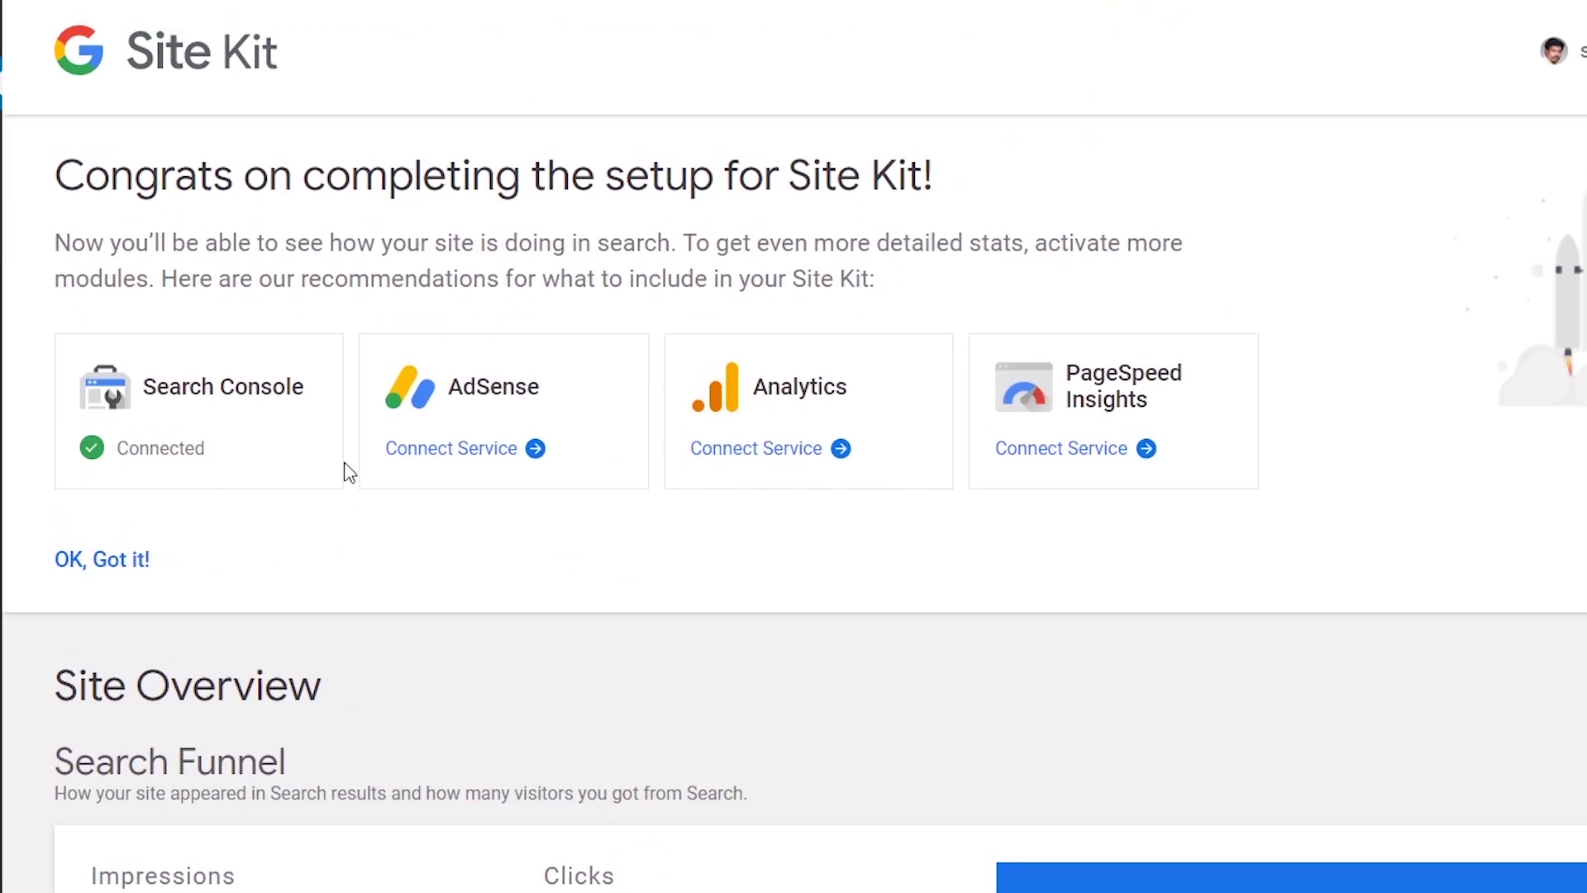
pyautogui.click(438, 454)
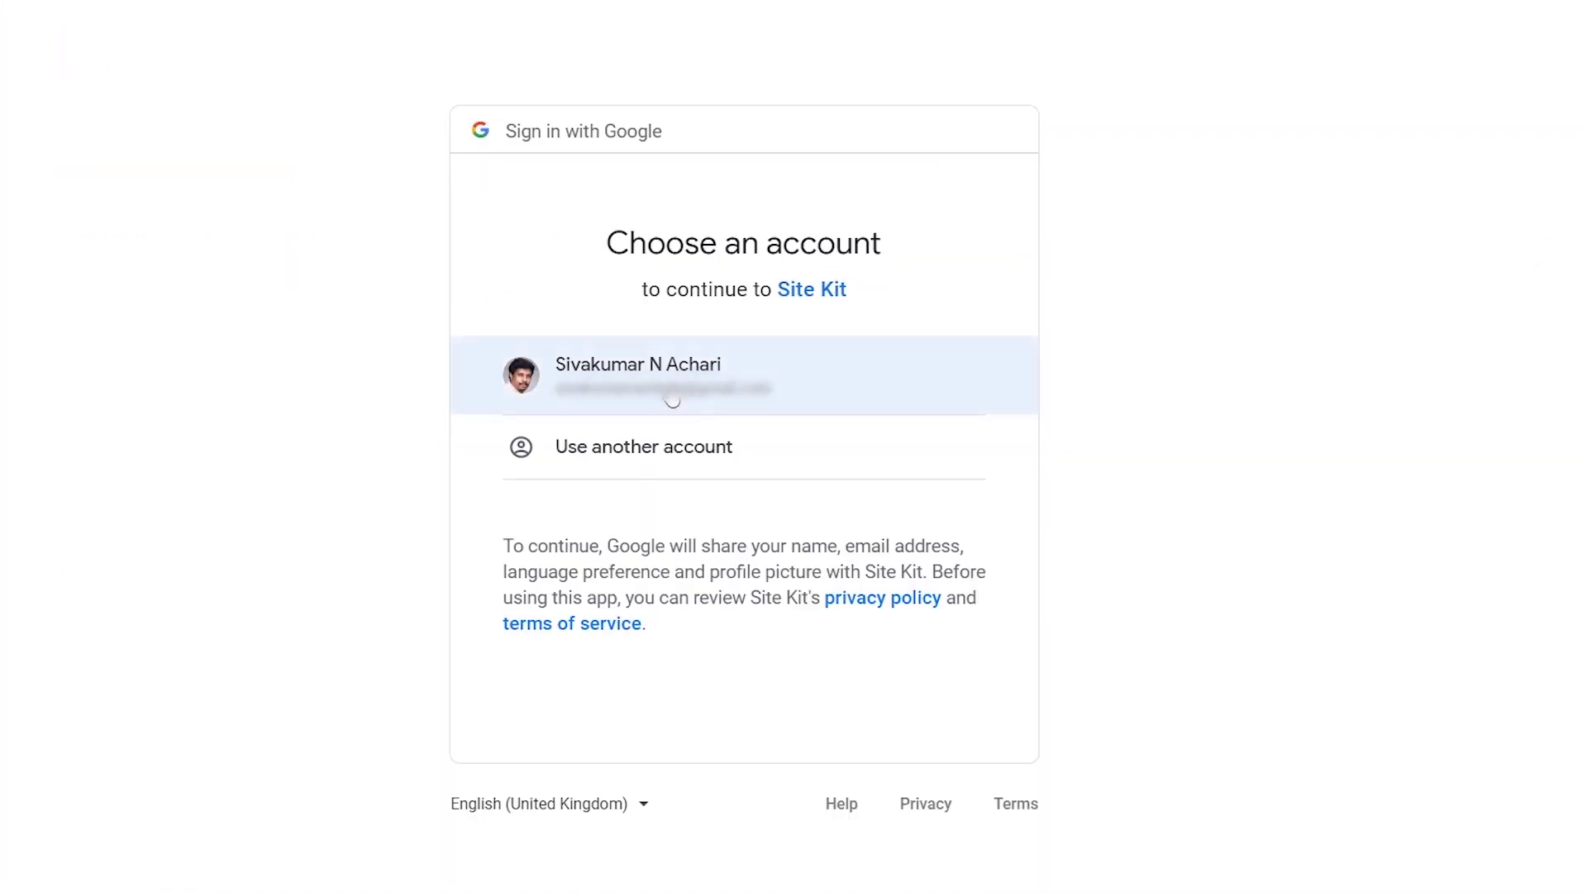
pyautogui.click(668, 395)
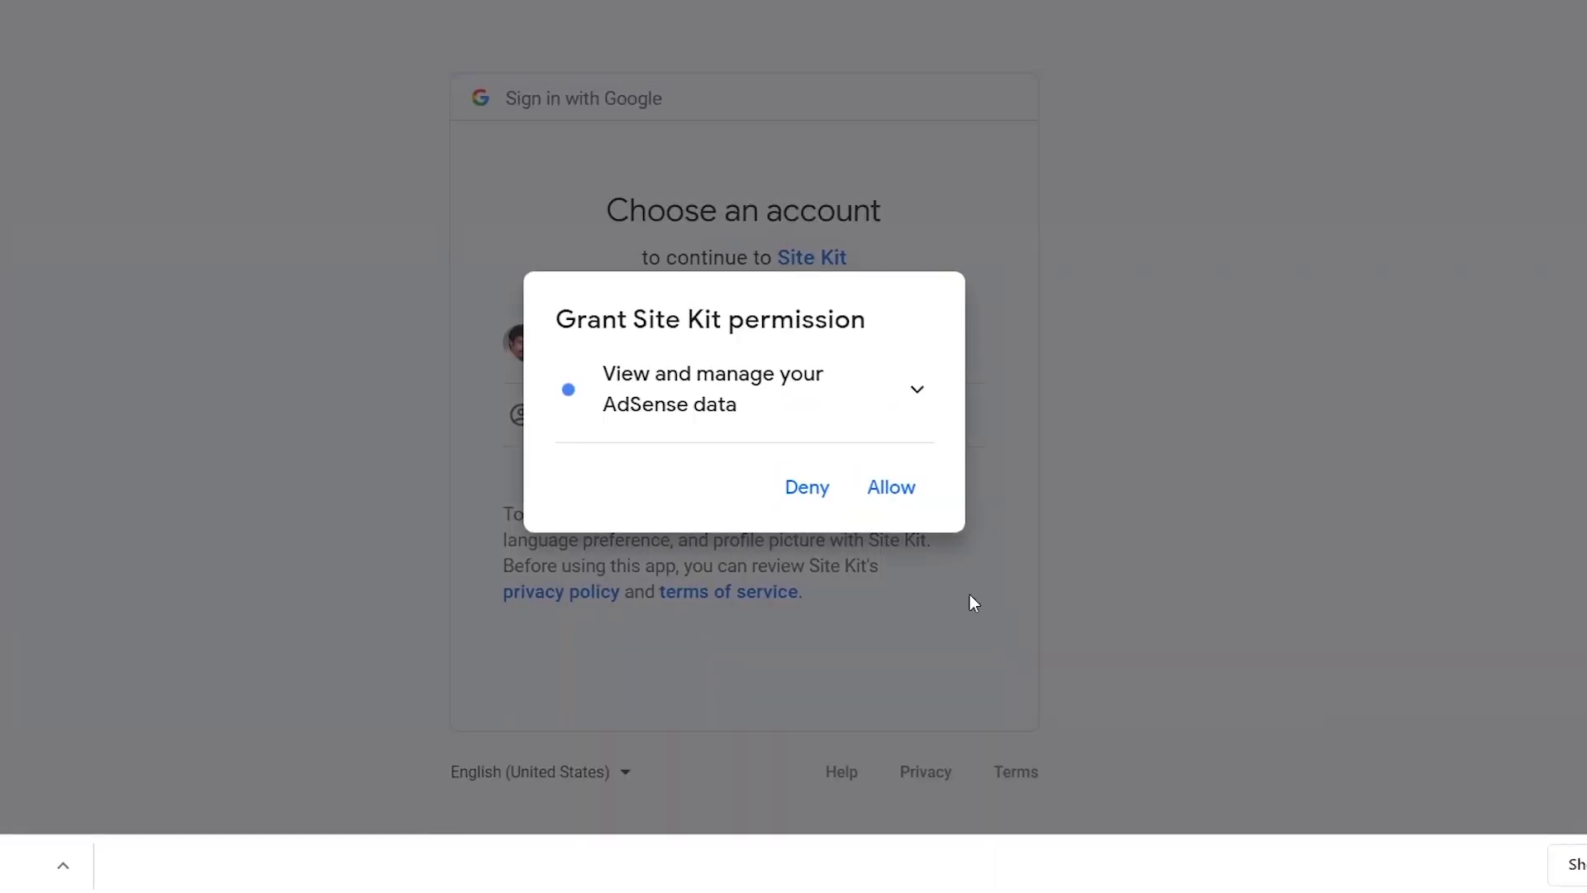
# Grant Site Kit permission to view and manage AdSense data
pyautogui.click(904, 500)
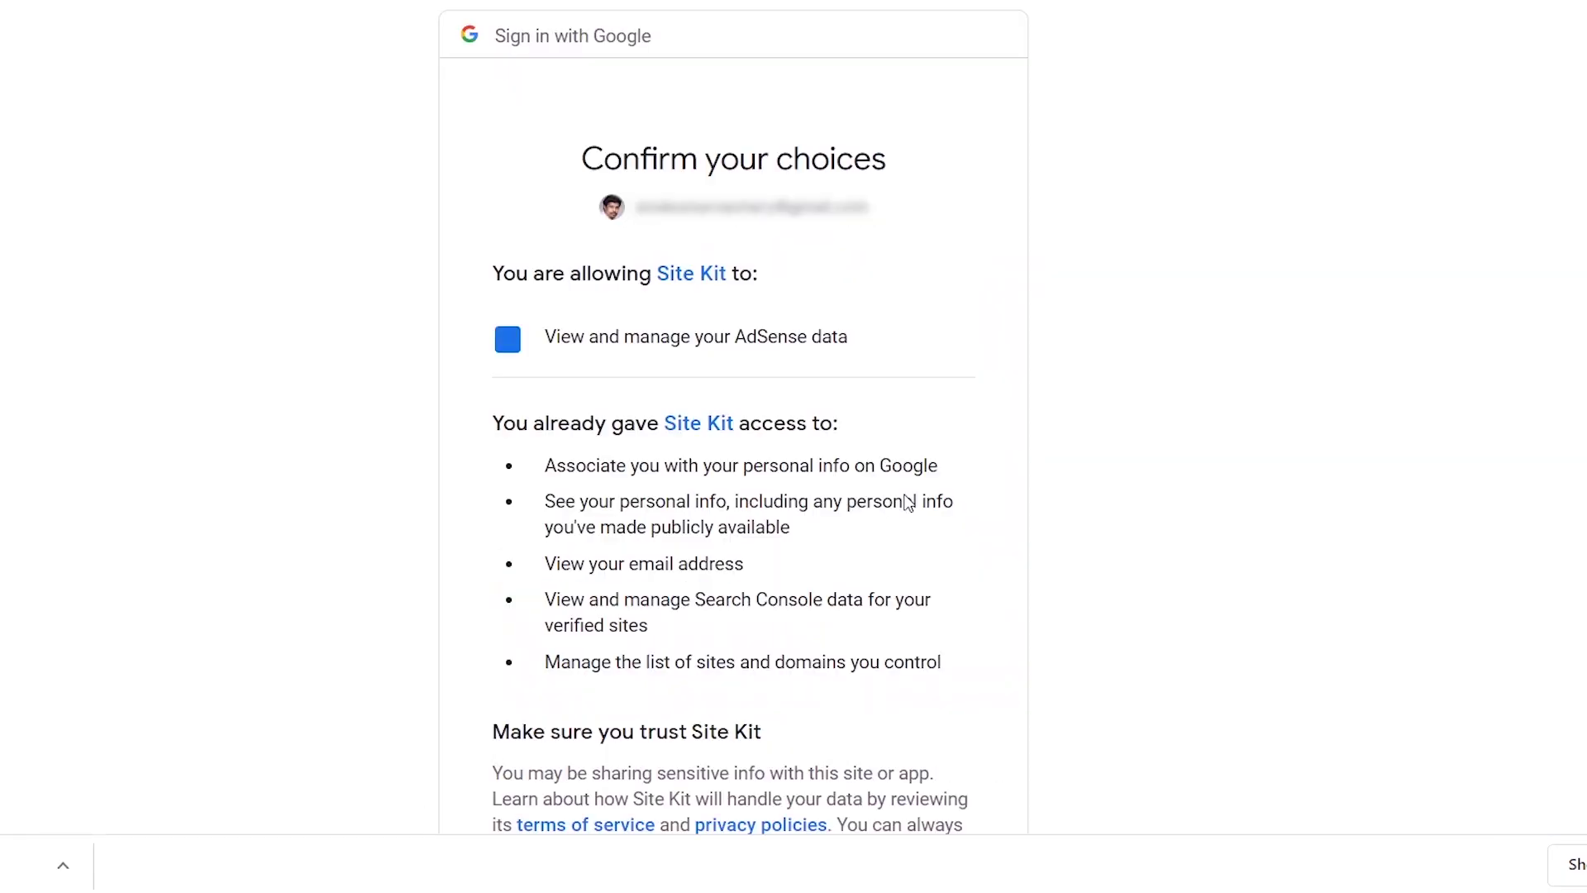
pyautogui.scroll(-4, 927, 510)
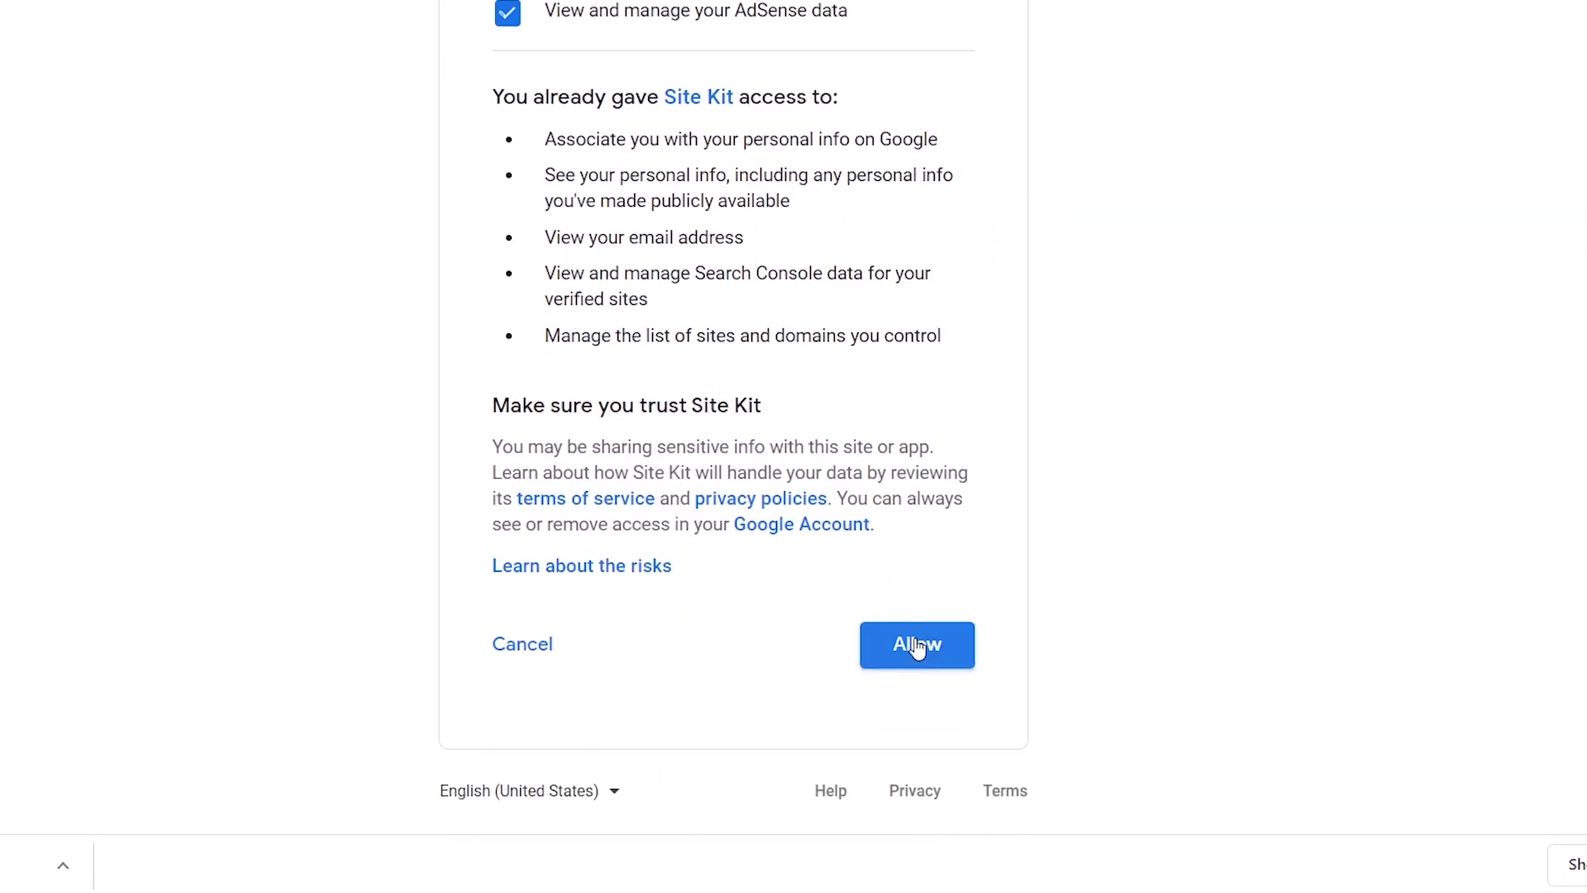
pyautogui.click(914, 645)
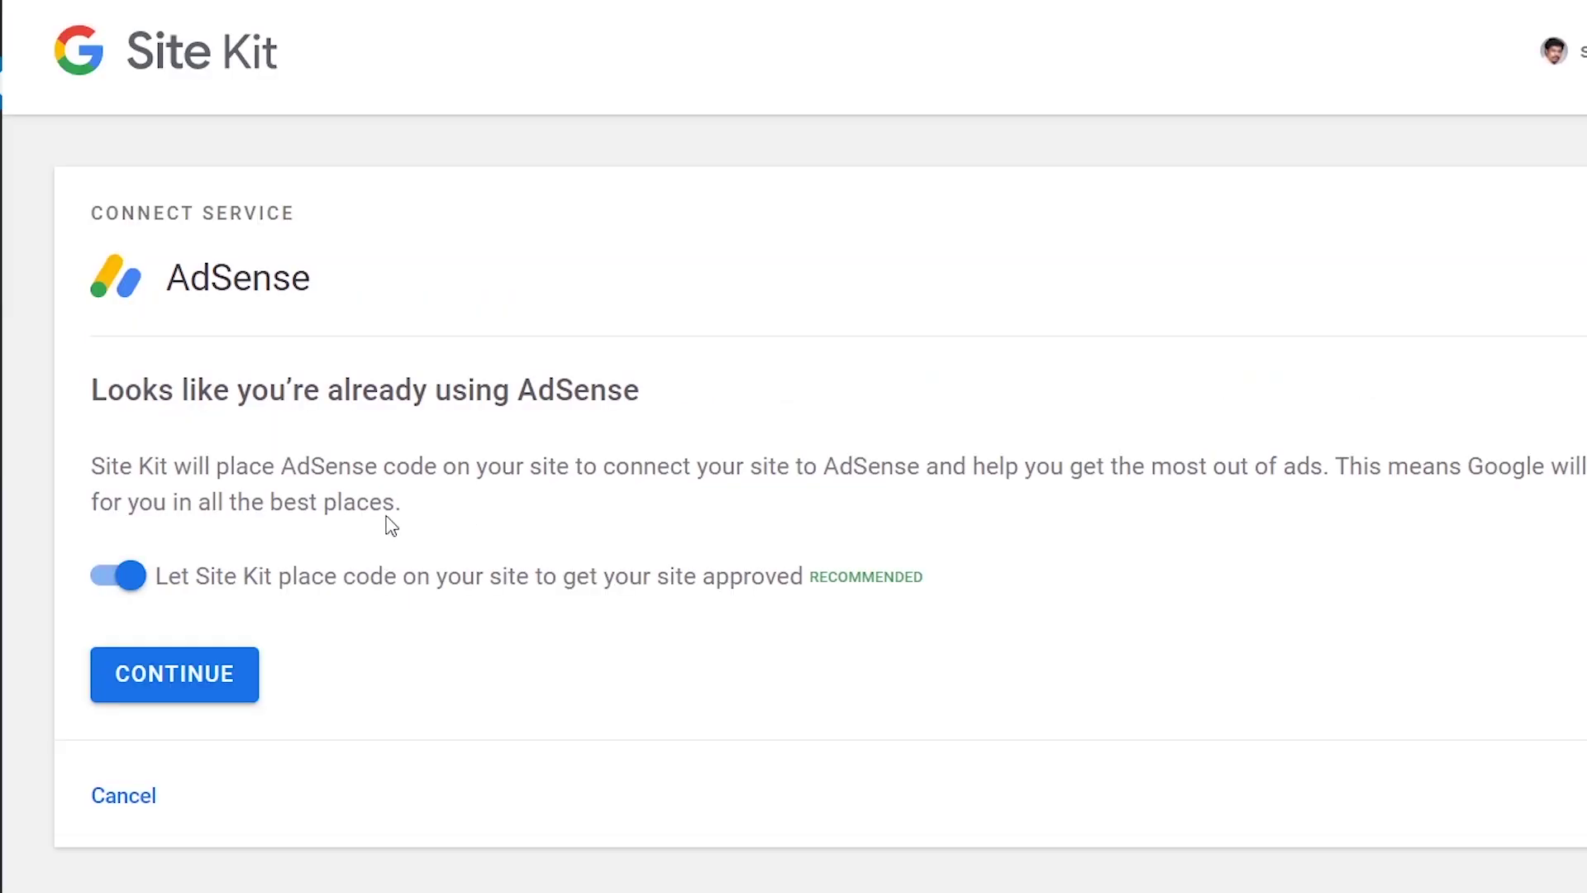
pyautogui.scroll(-1, 781, 573)
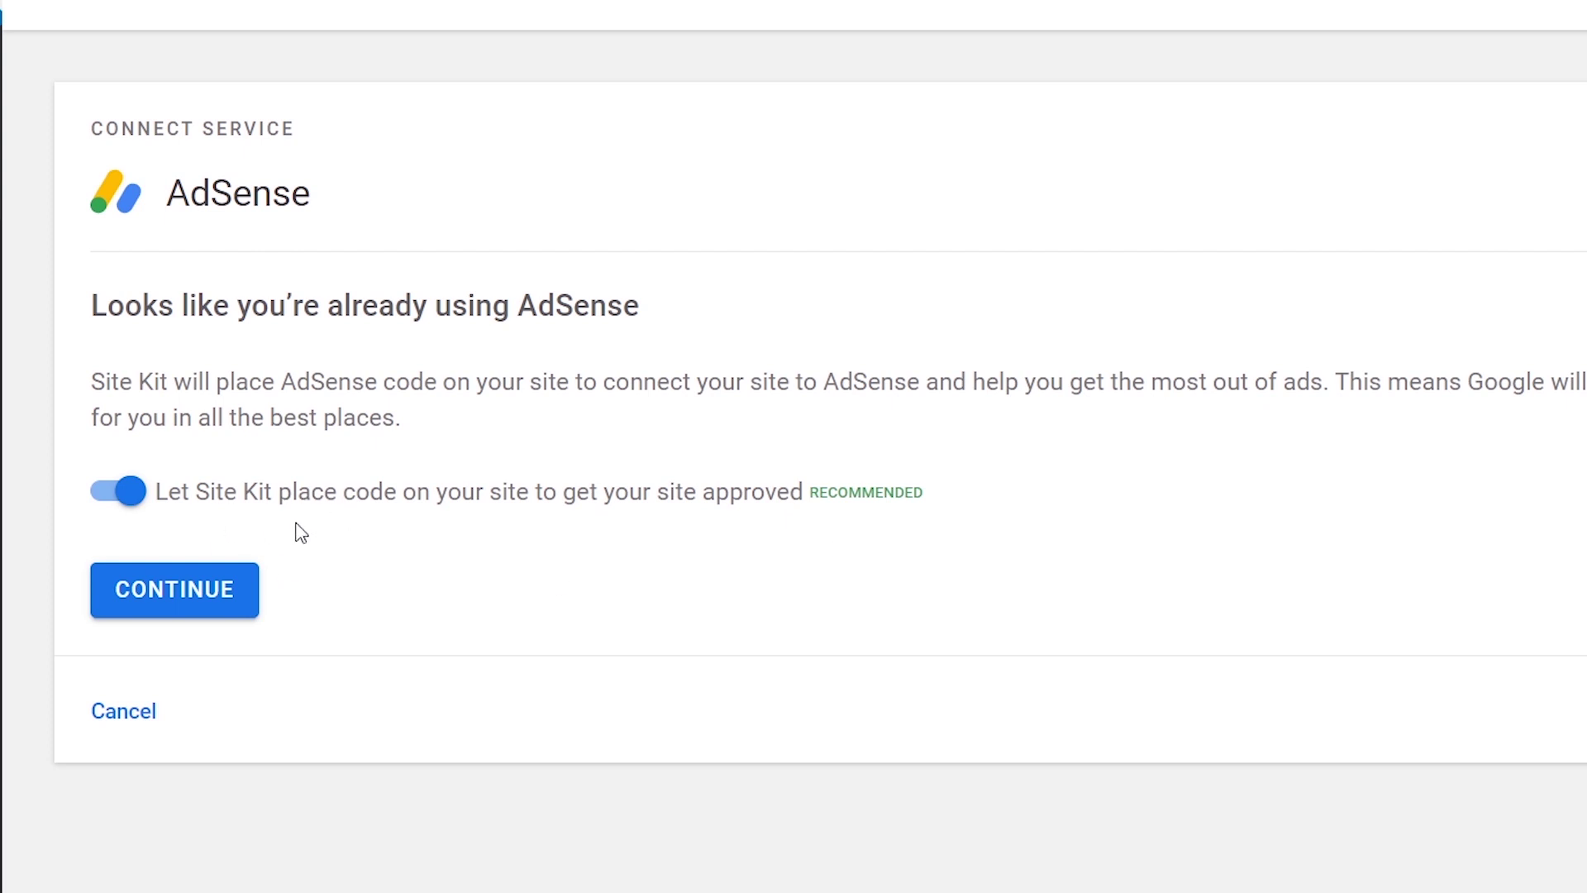
# Proceed with the AdSense setup, leaving 'Let Site Kit place code' switched off, and continue
pyautogui.click(190, 598)
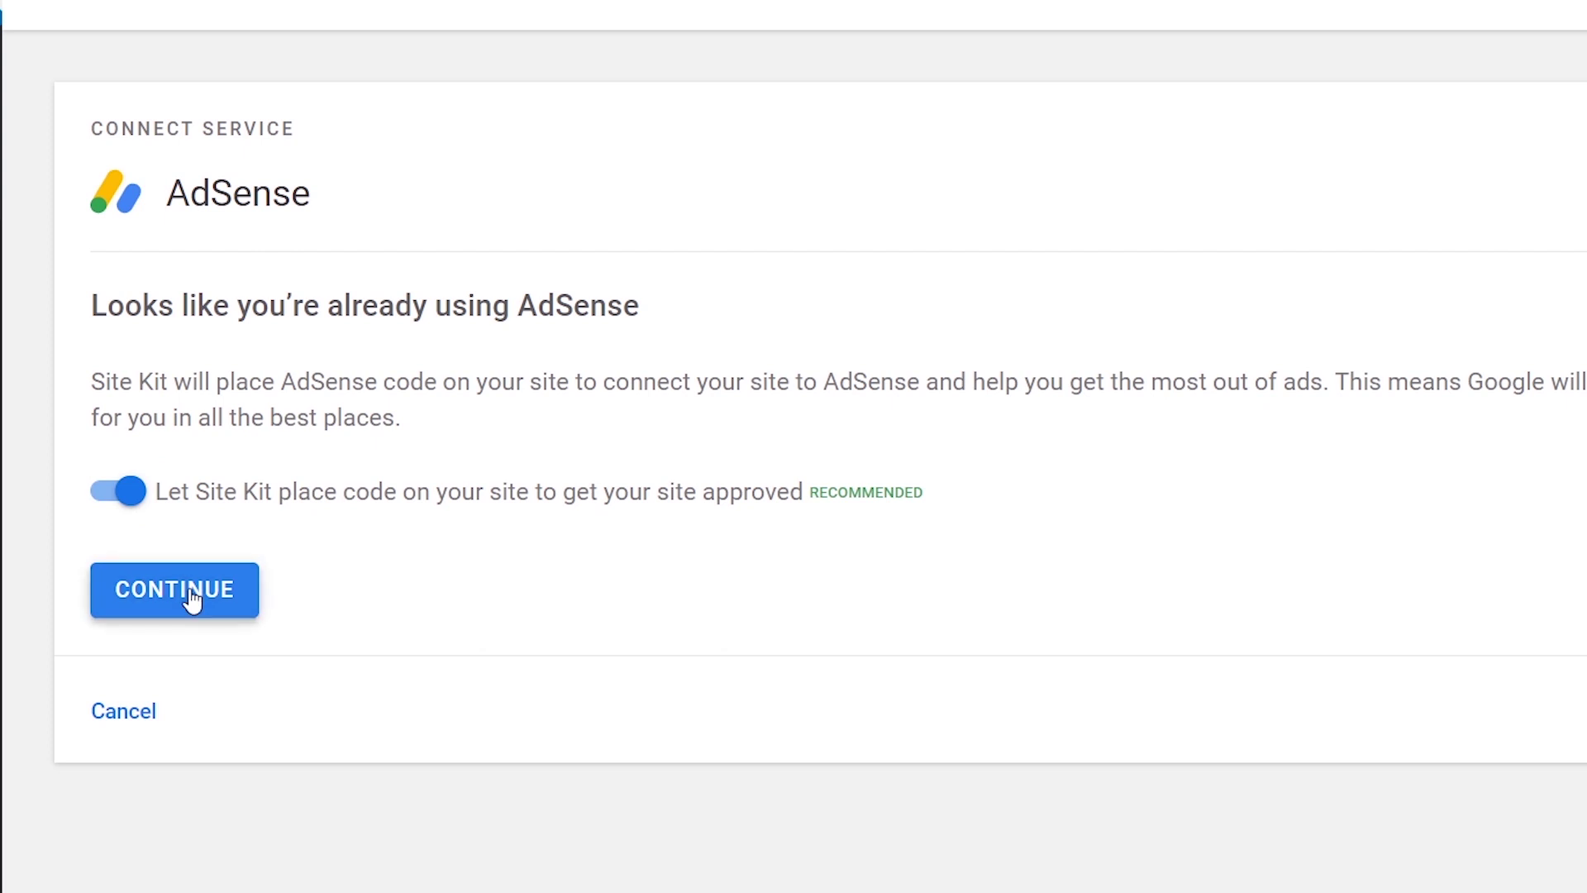
pyautogui.click(107, 500)
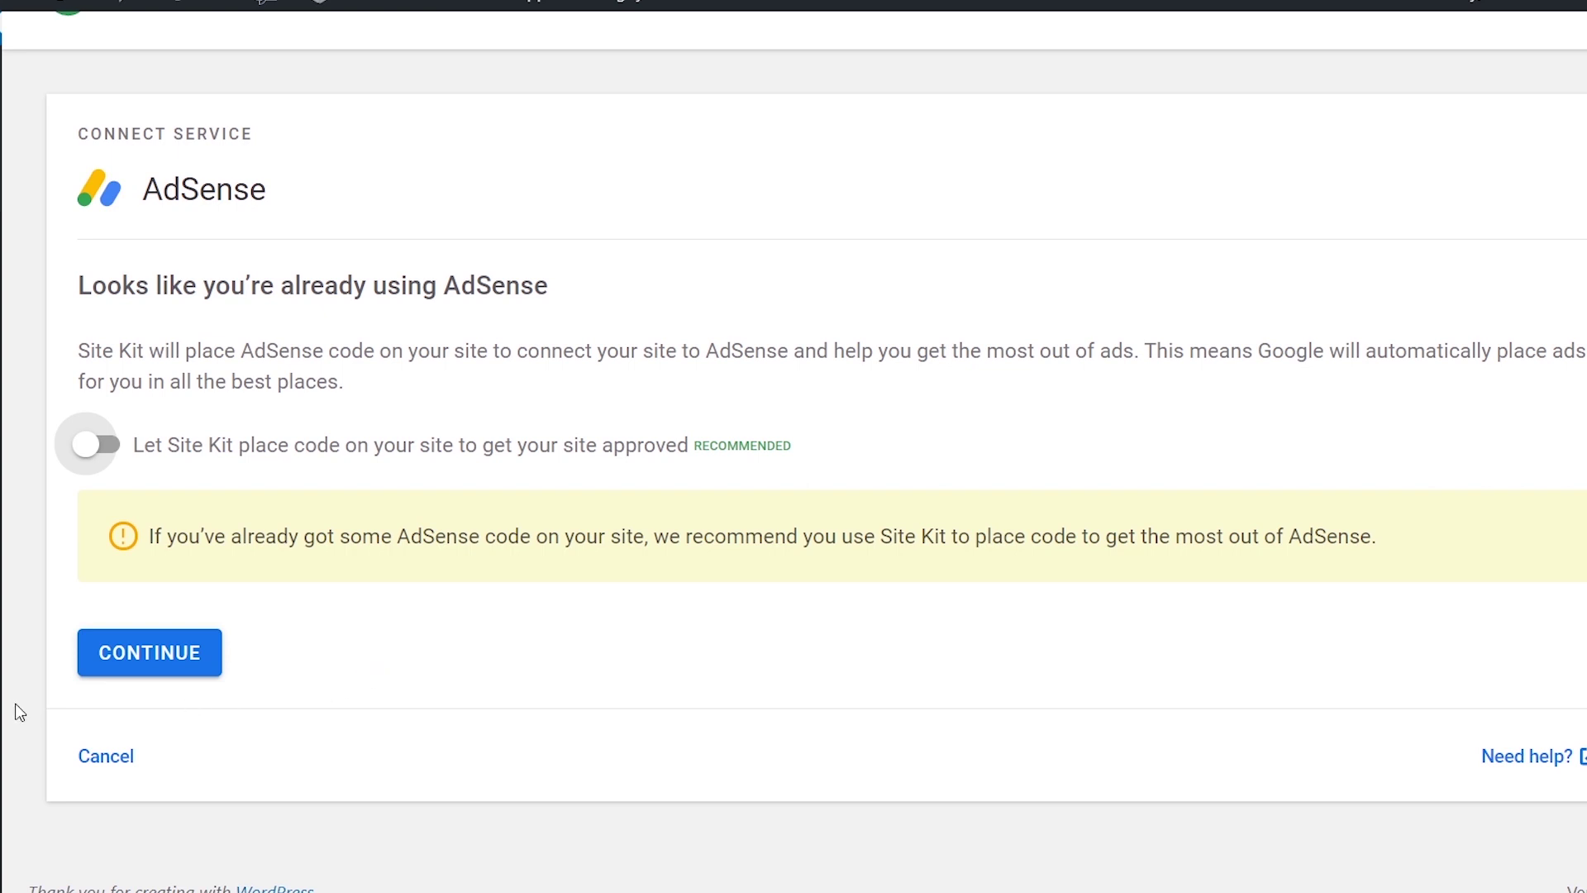
pyautogui.click(87, 445)
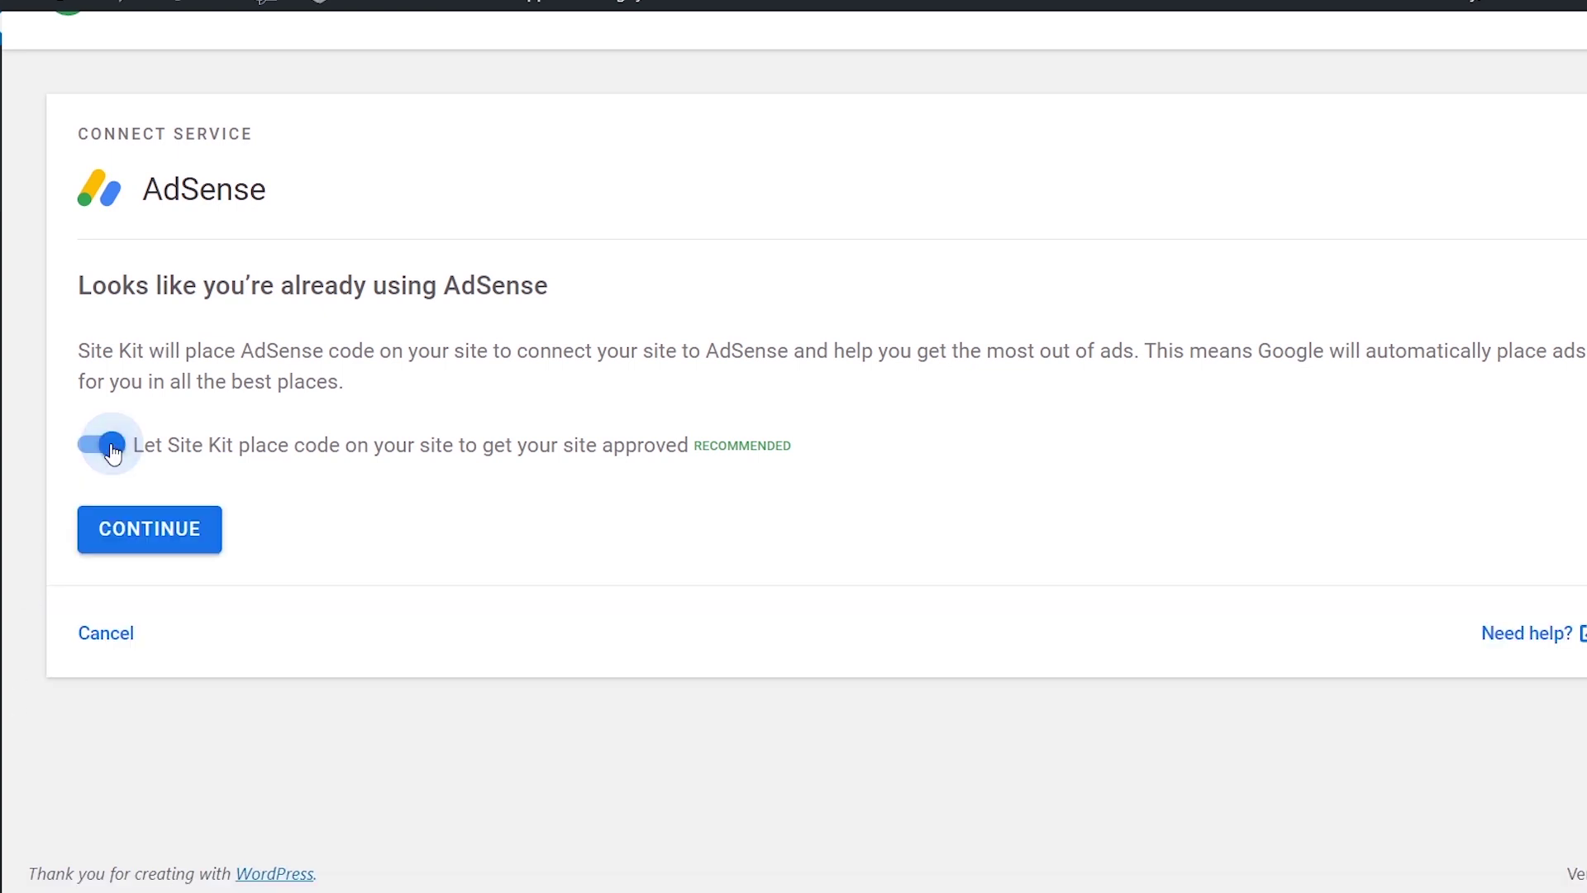
pyautogui.click(87, 444)
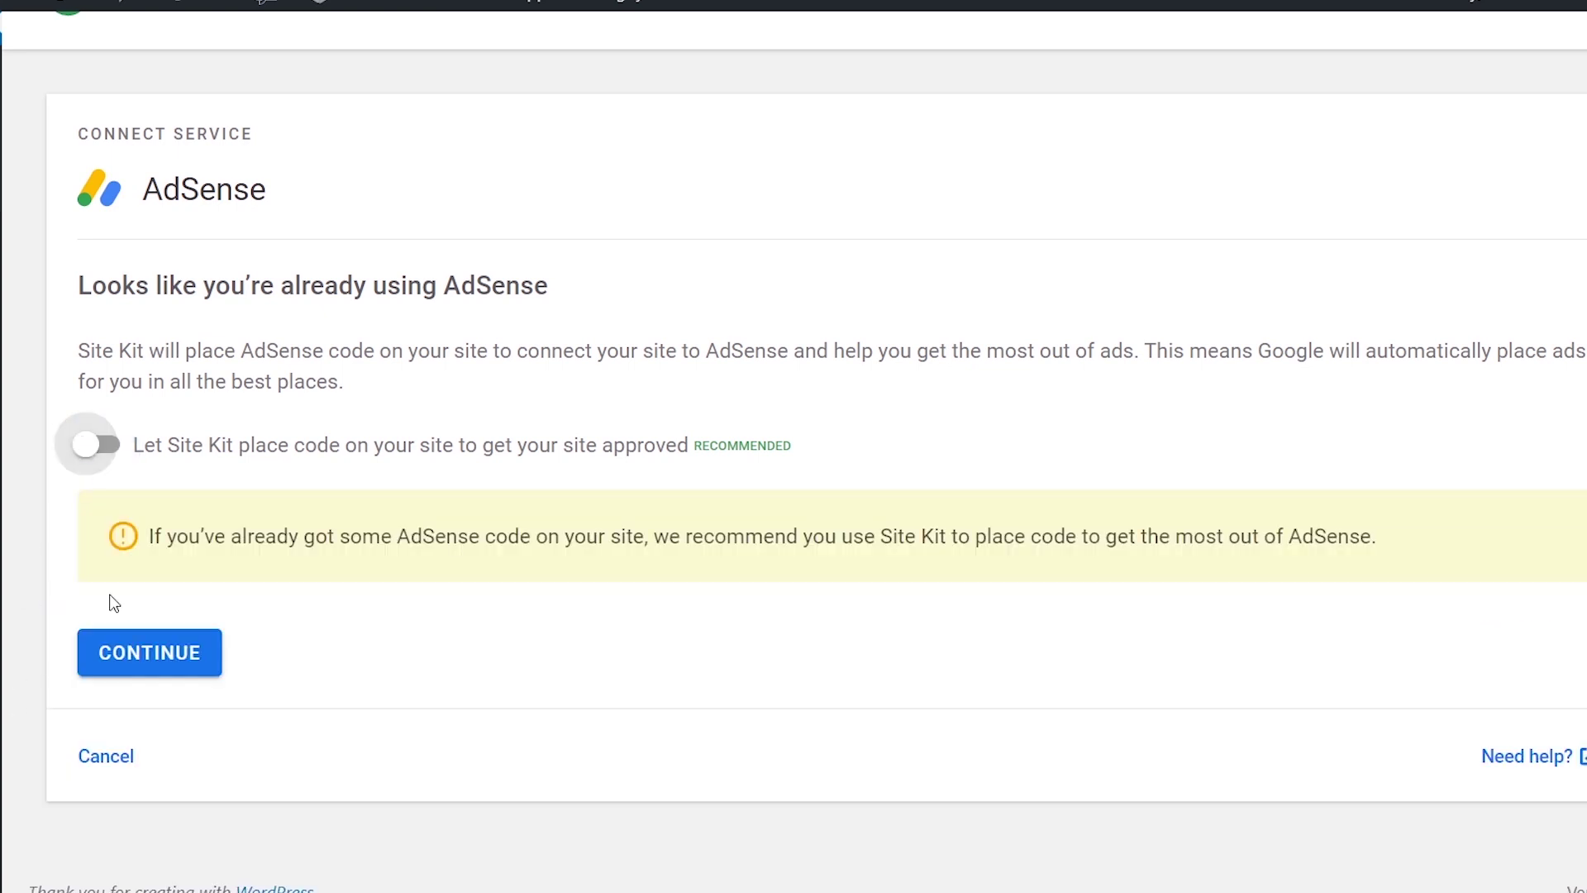
pyautogui.click(141, 657)
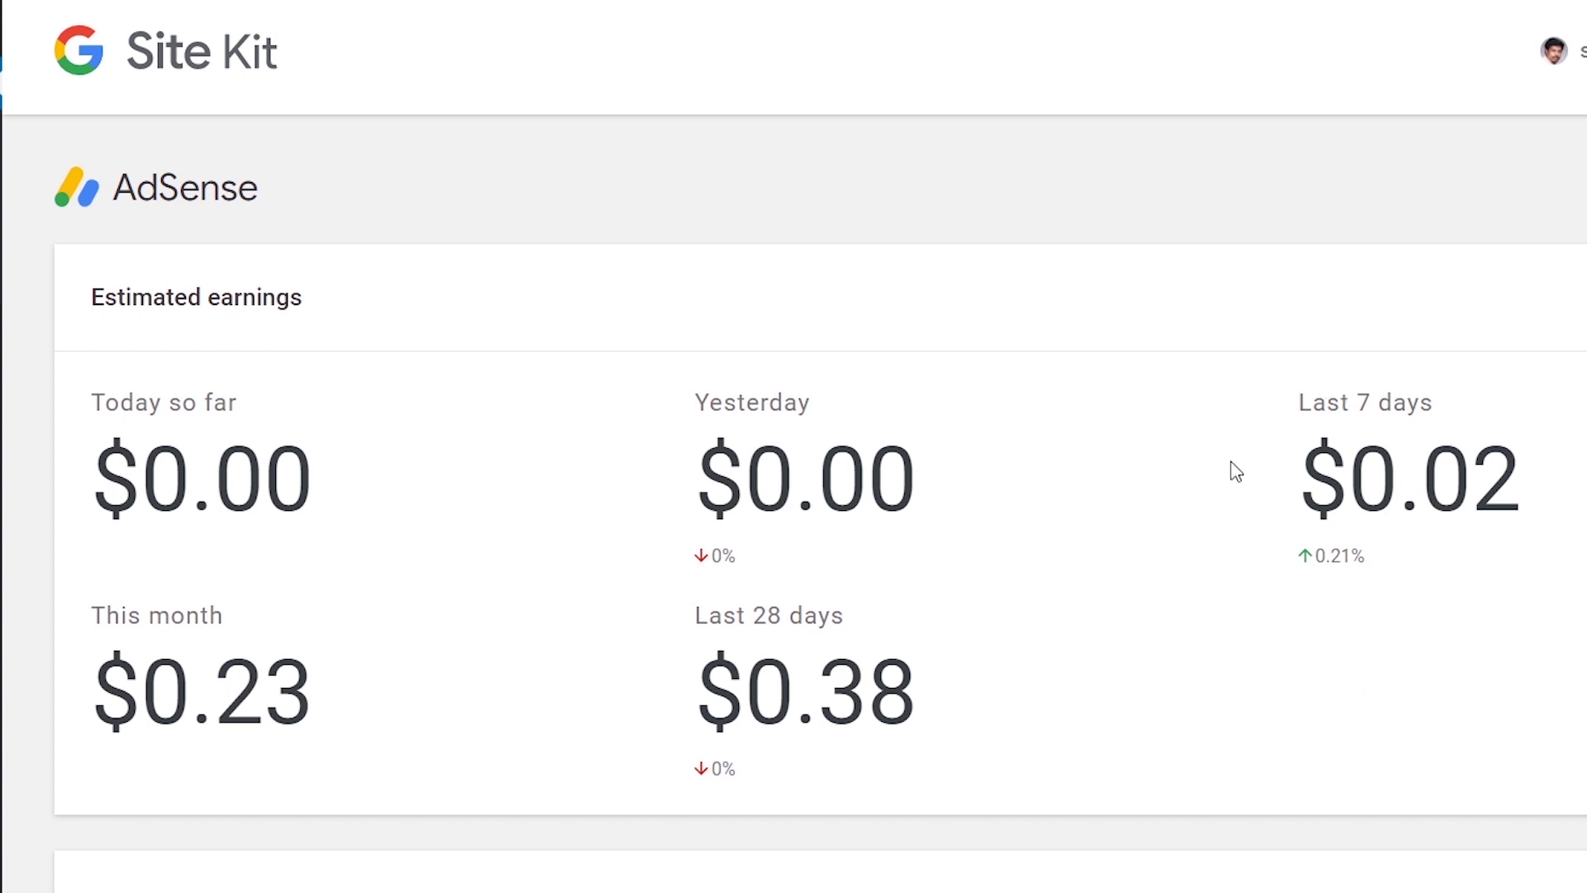
# Begin the Analytics setup from the Connect More Services tab in Site Kit Settings
pyautogui.scroll(-4, 1170, 478)
pyautogui.scroll(5, 1140, 355)
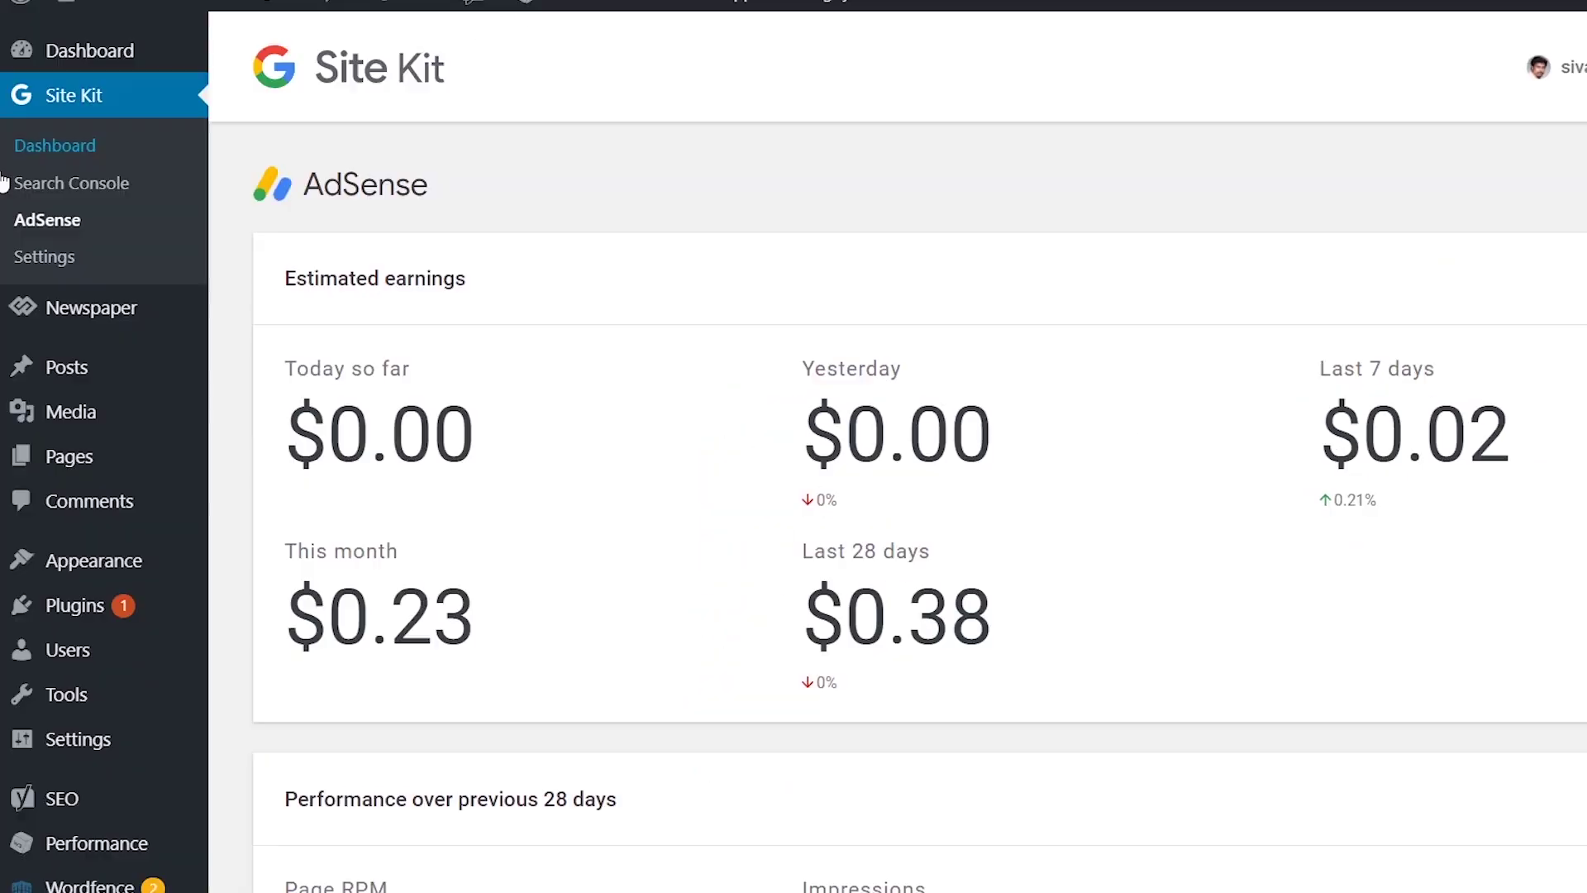
pyautogui.click(46, 255)
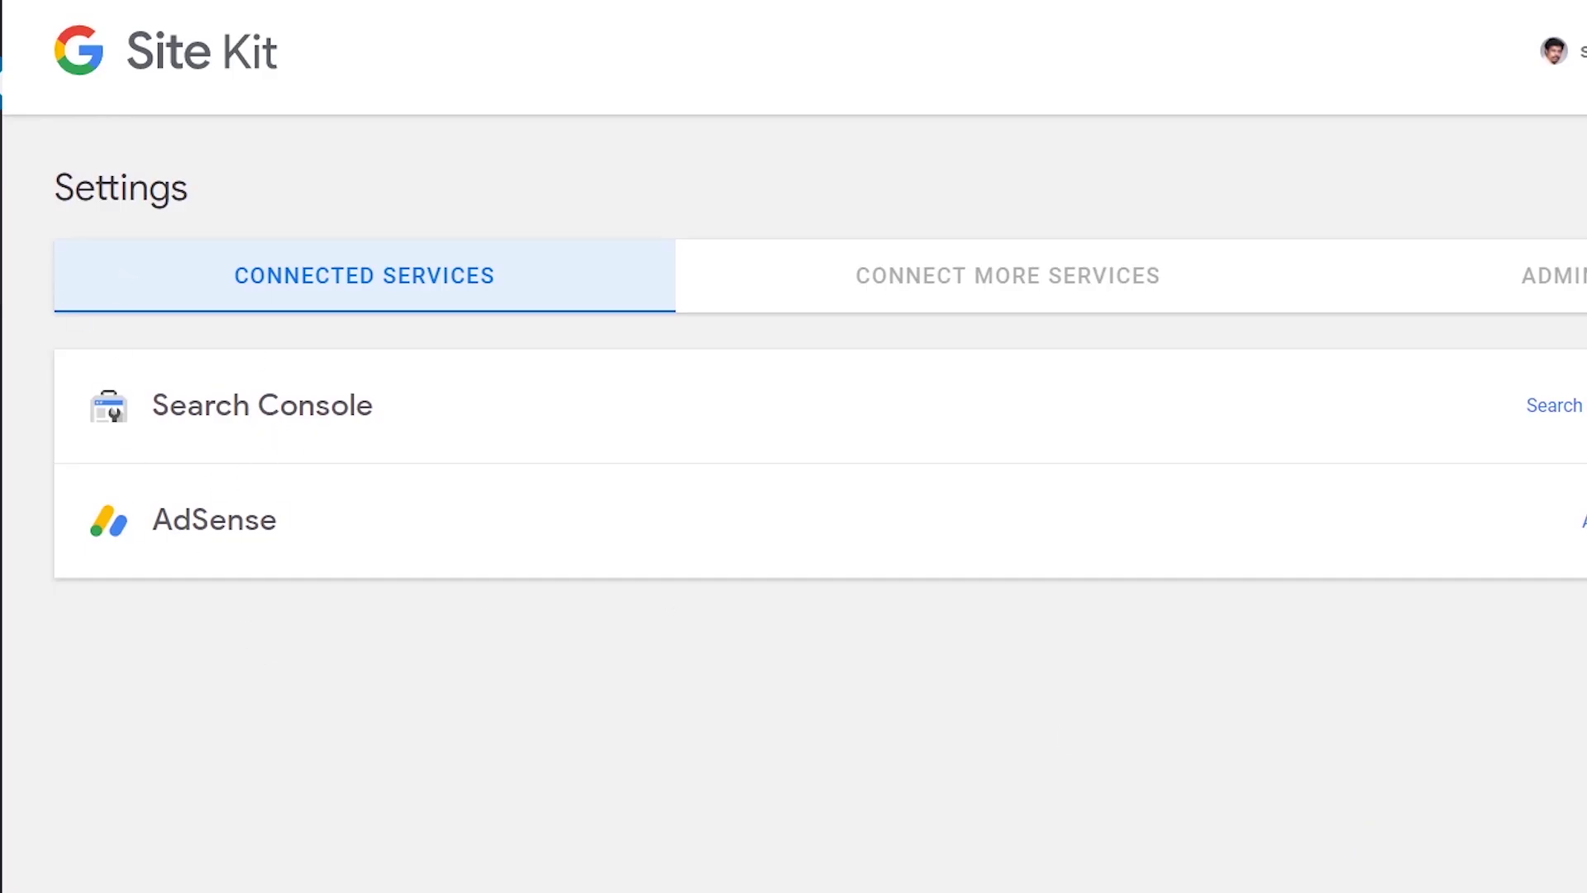
pyautogui.click(1014, 296)
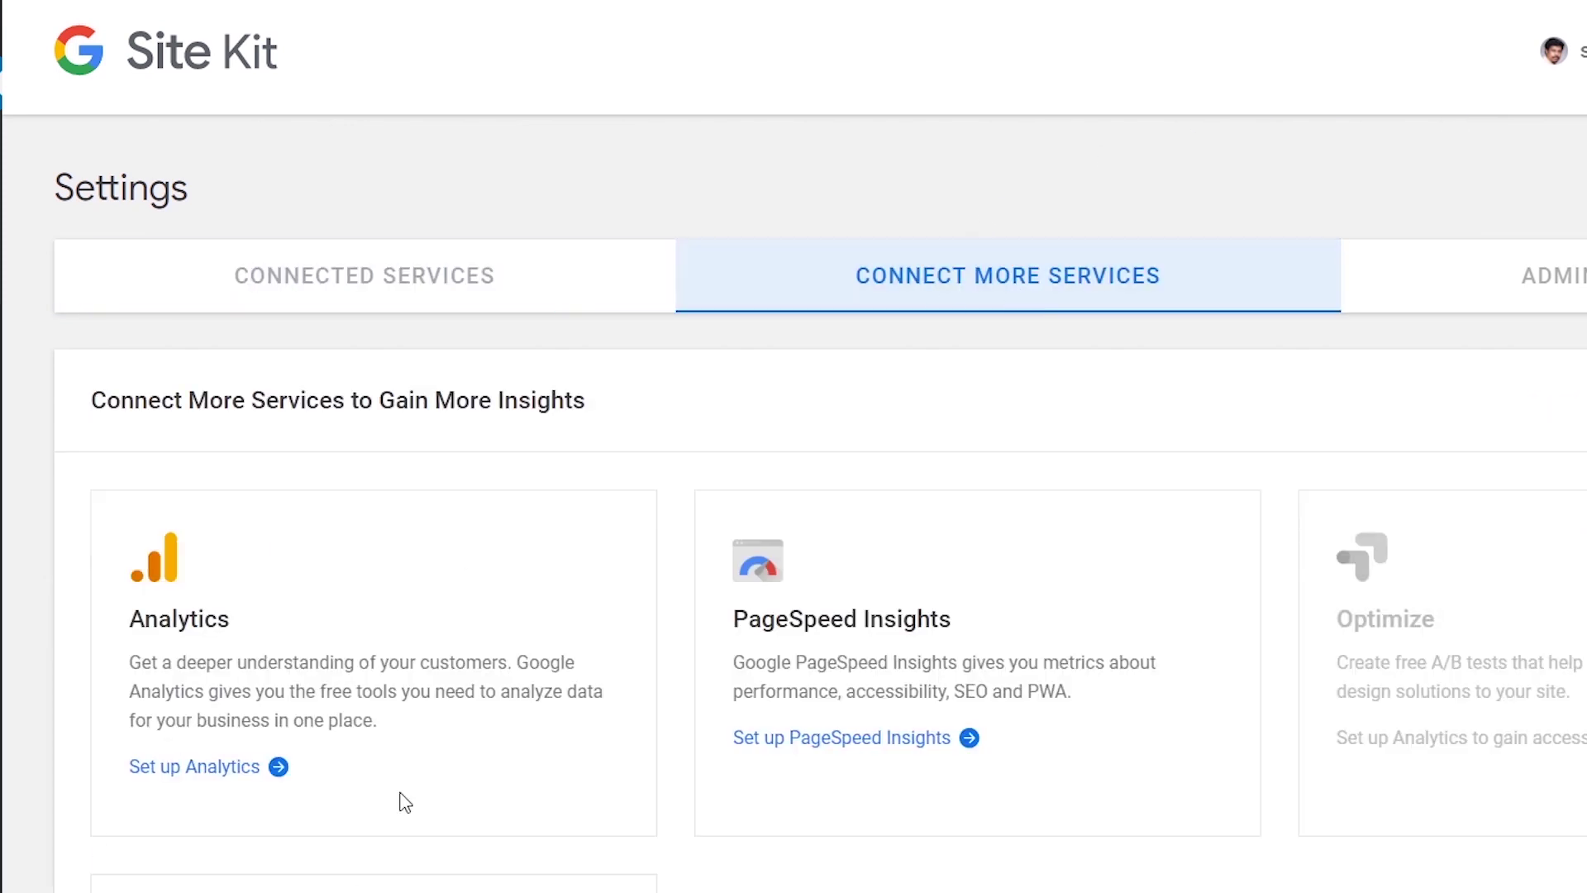
pyautogui.click(181, 773)
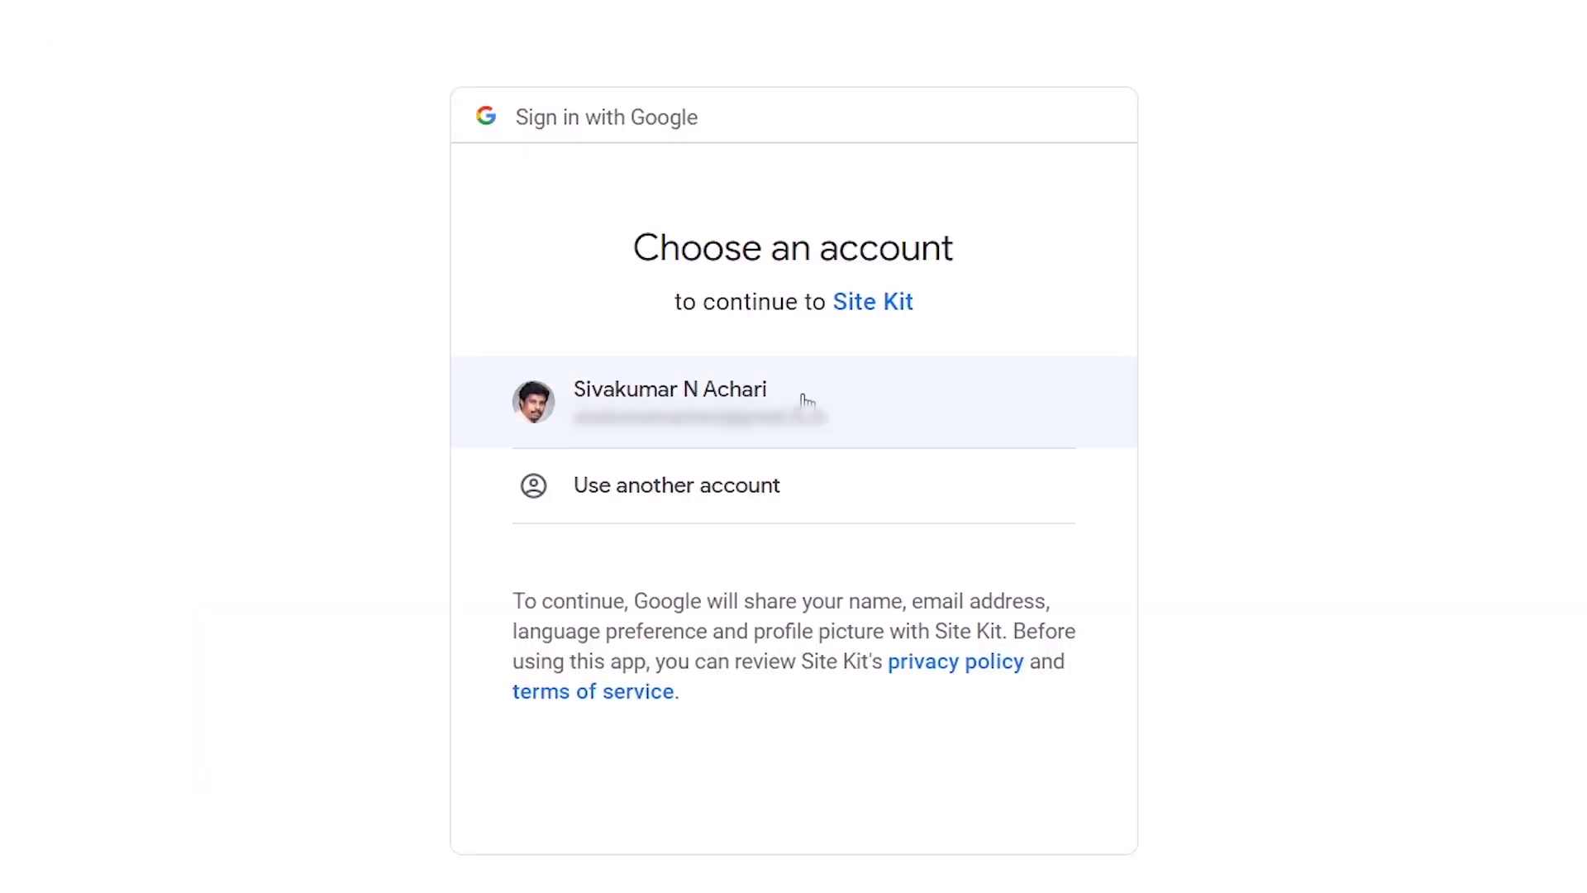
# Sign in with the Google account and allow all requested Analytics permissions
pyautogui.click(726, 429)
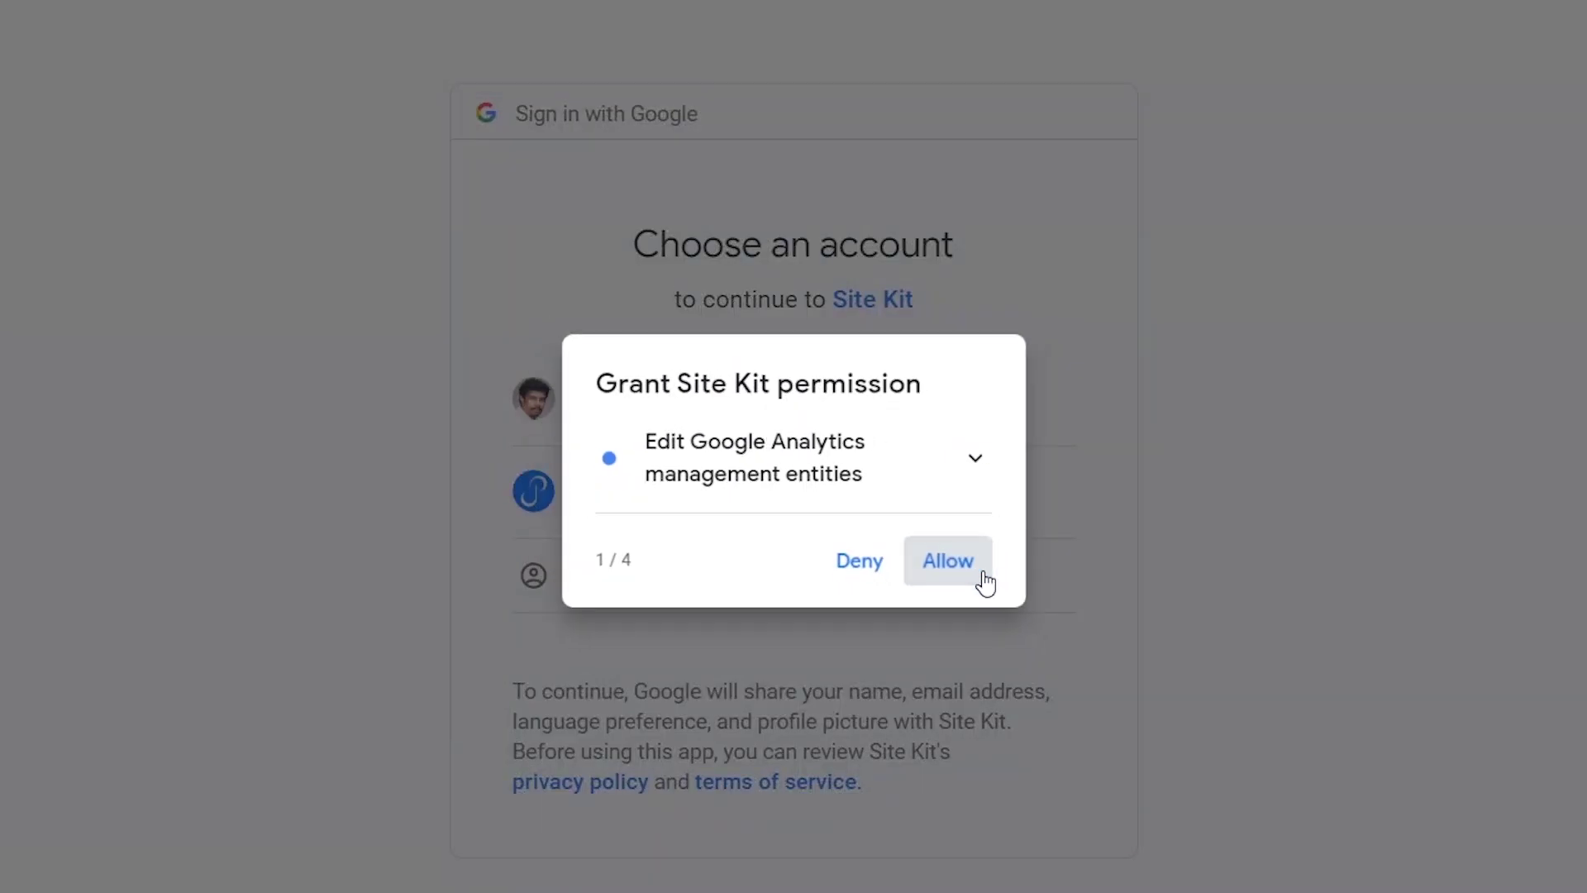
pyautogui.click(979, 577)
pyautogui.click(967, 597)
pyautogui.click(975, 586)
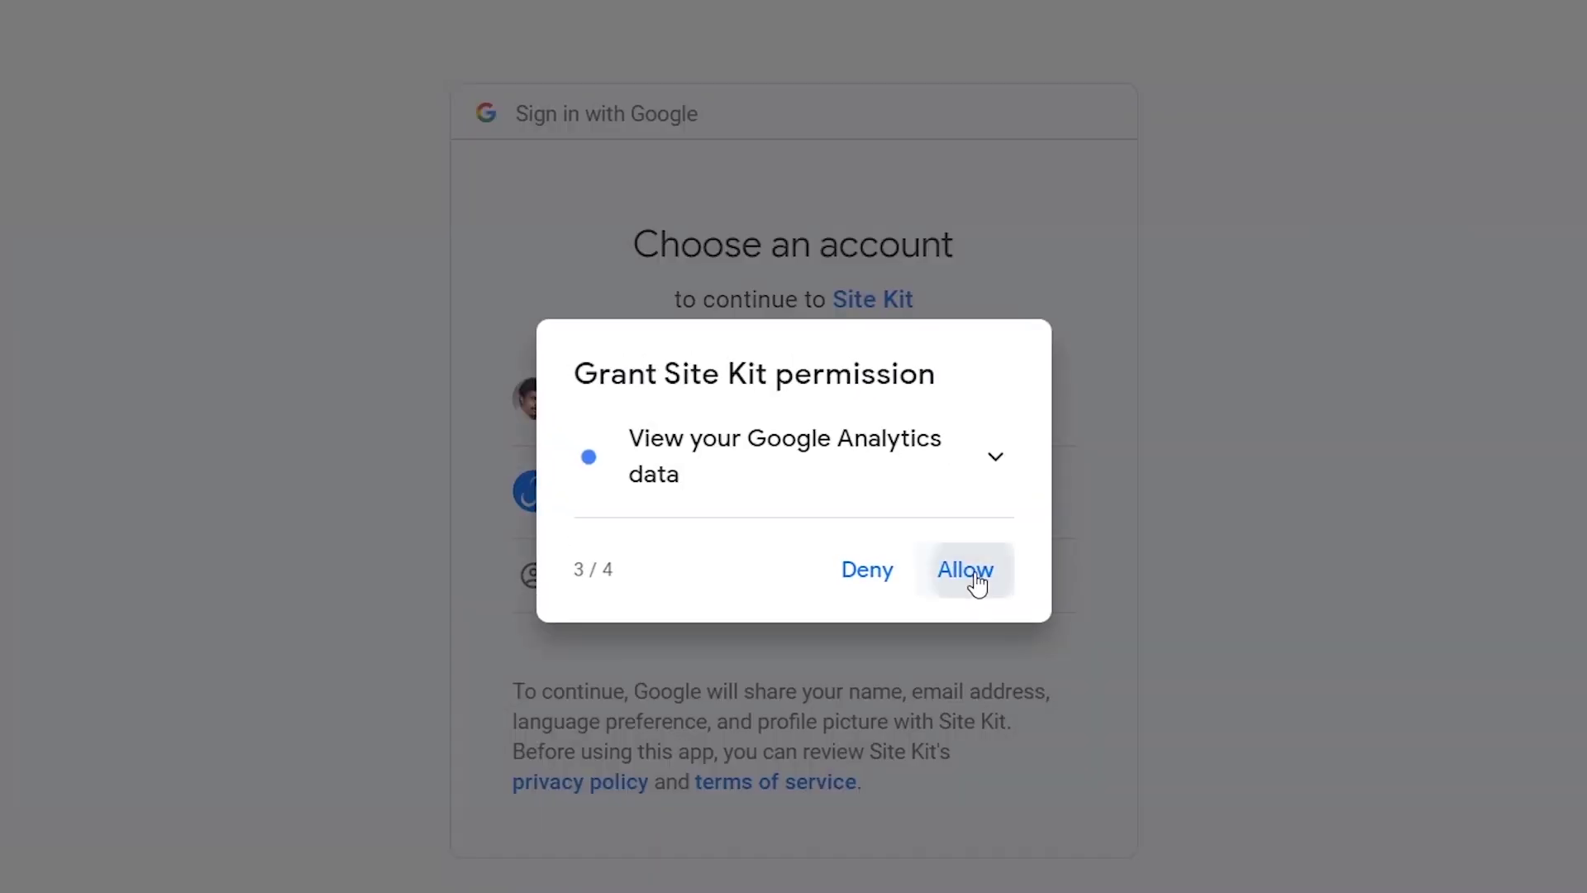
pyautogui.click(975, 577)
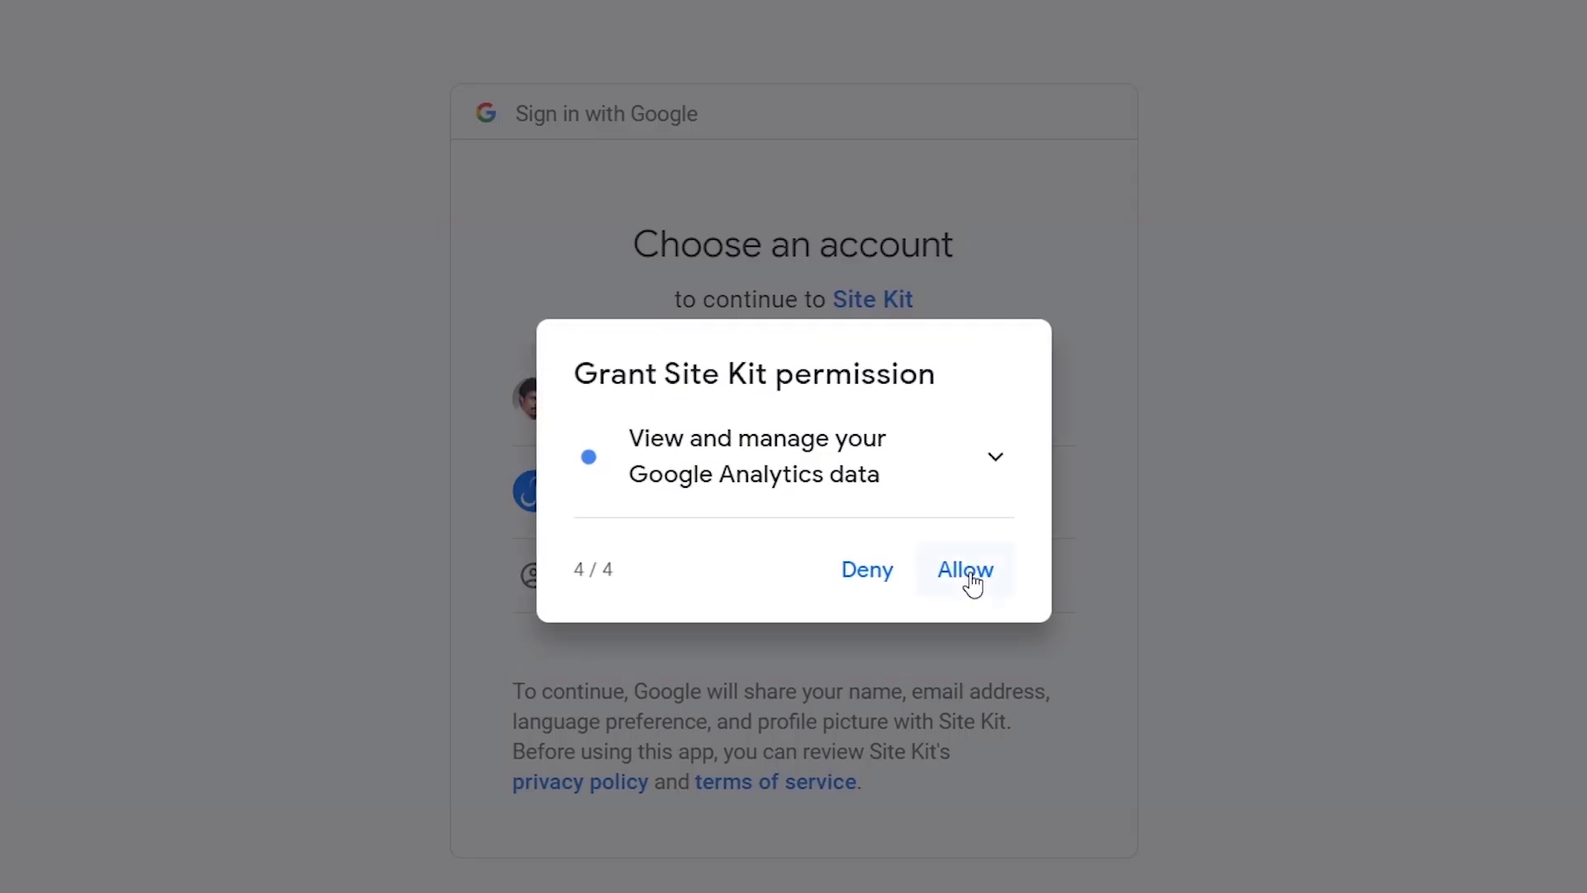
pyautogui.scroll(-7, 1053, 671)
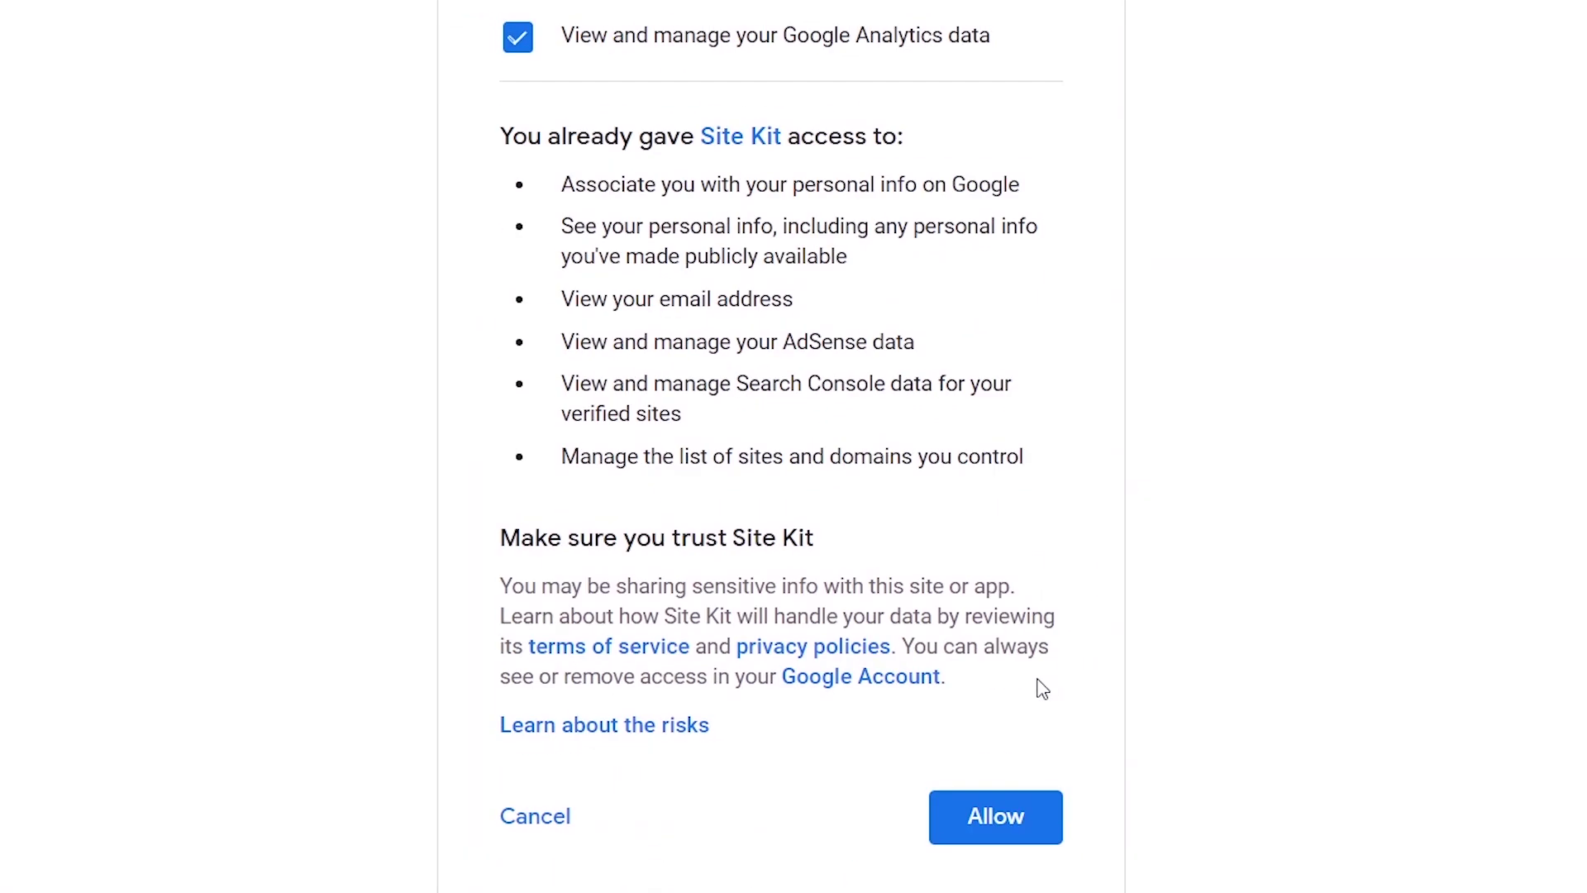
pyautogui.click(1030, 794)
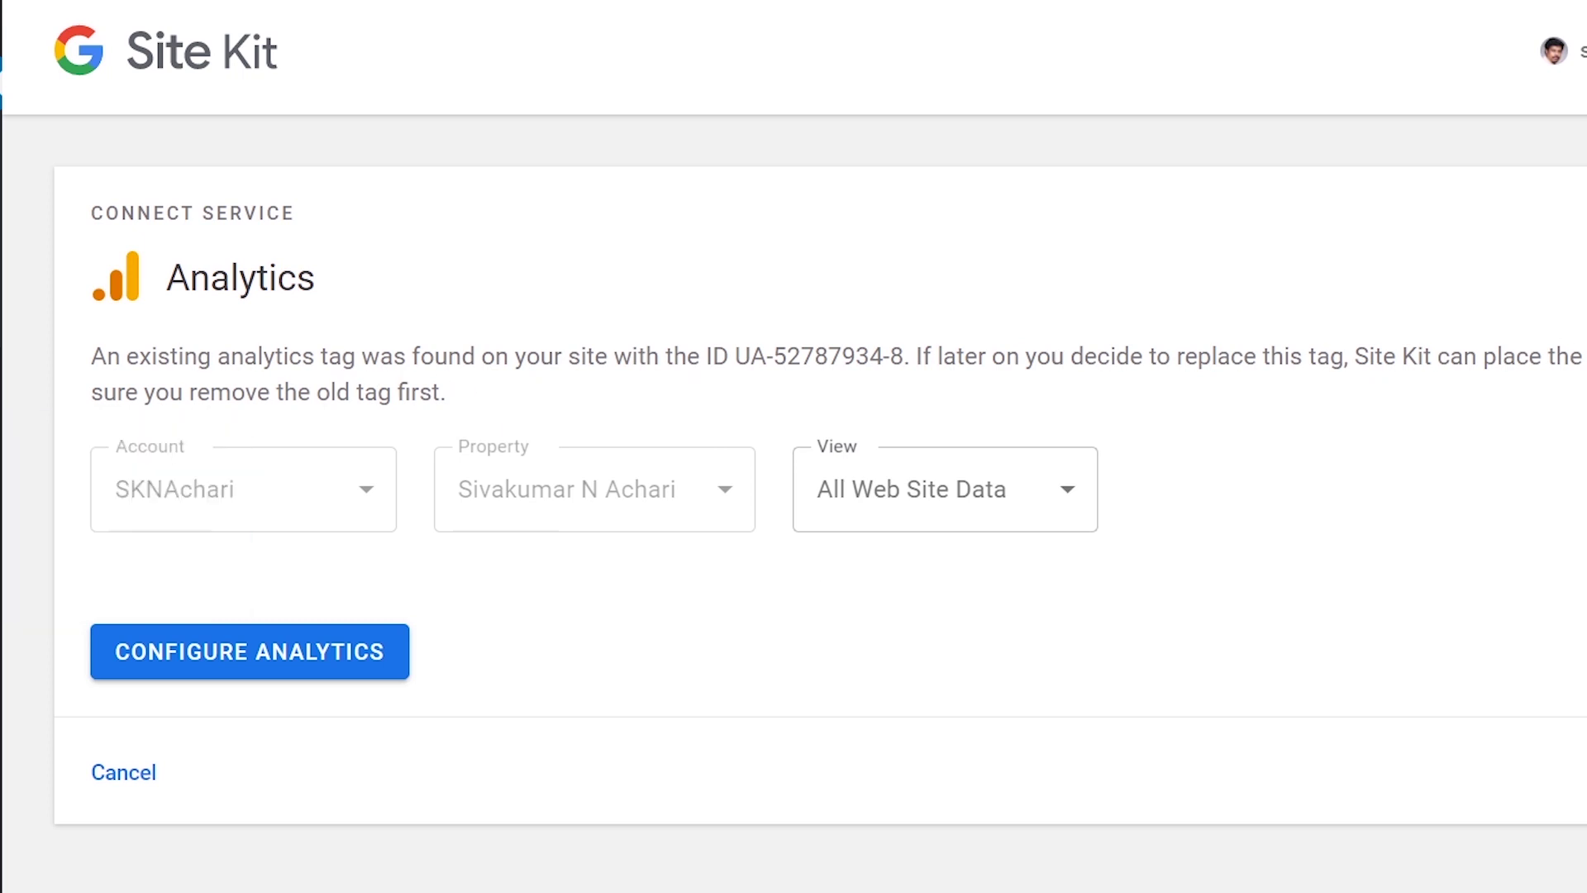
# Choose the 'All Web Site Data' view and configure Analytics
pyautogui.click(1038, 490)
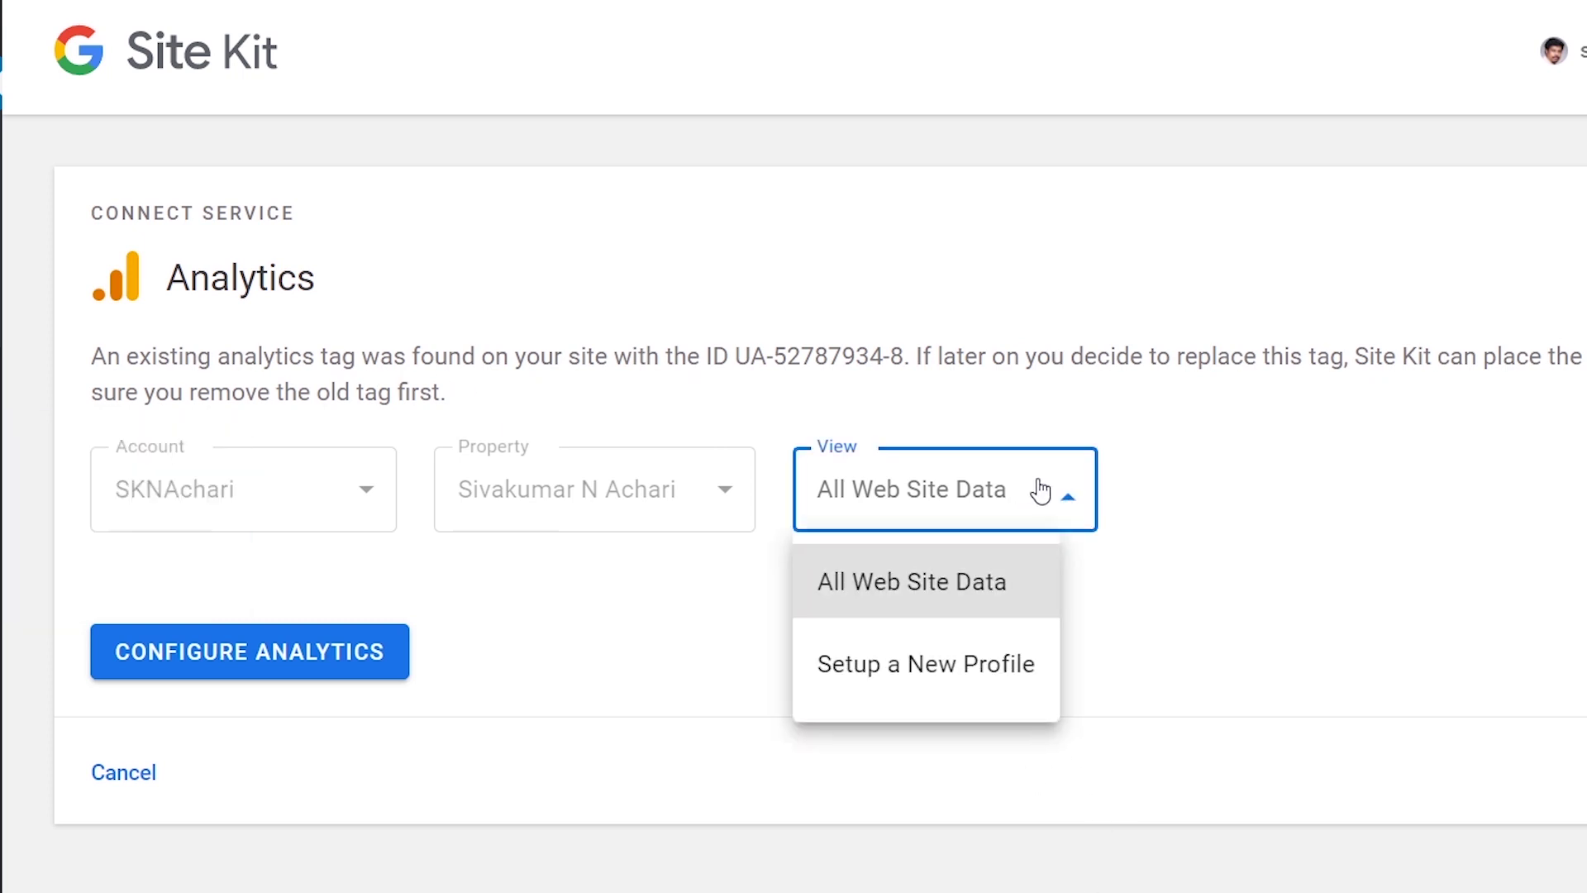
pyautogui.click(937, 595)
pyautogui.click(242, 661)
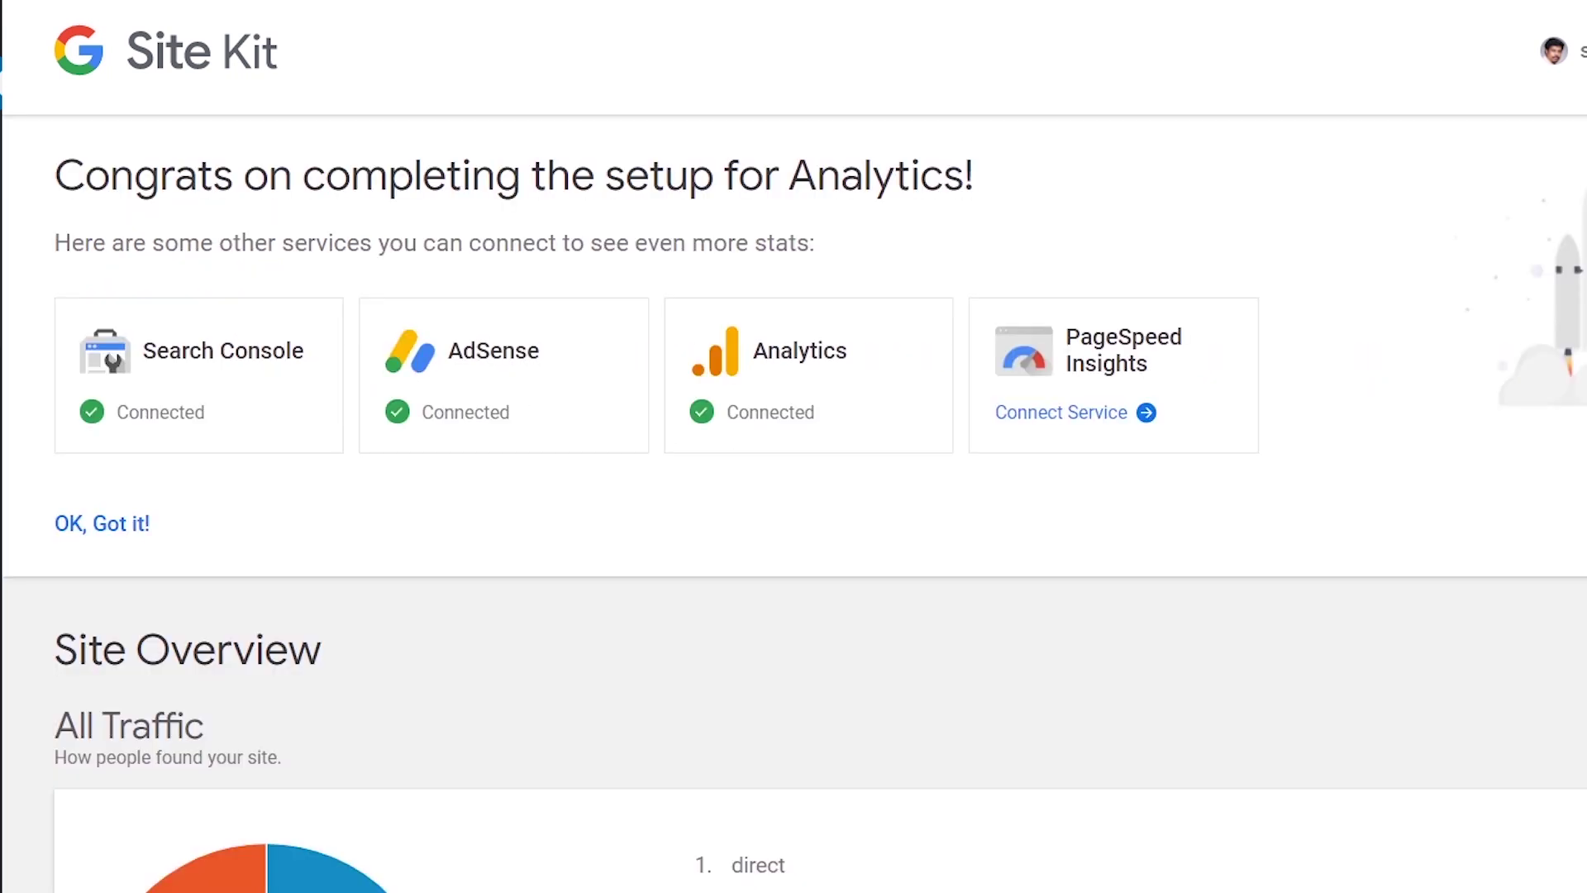
# Connect the PageSpeed Insights service from the Site Kit dashboard
pyautogui.scroll(-15, 794, 447)
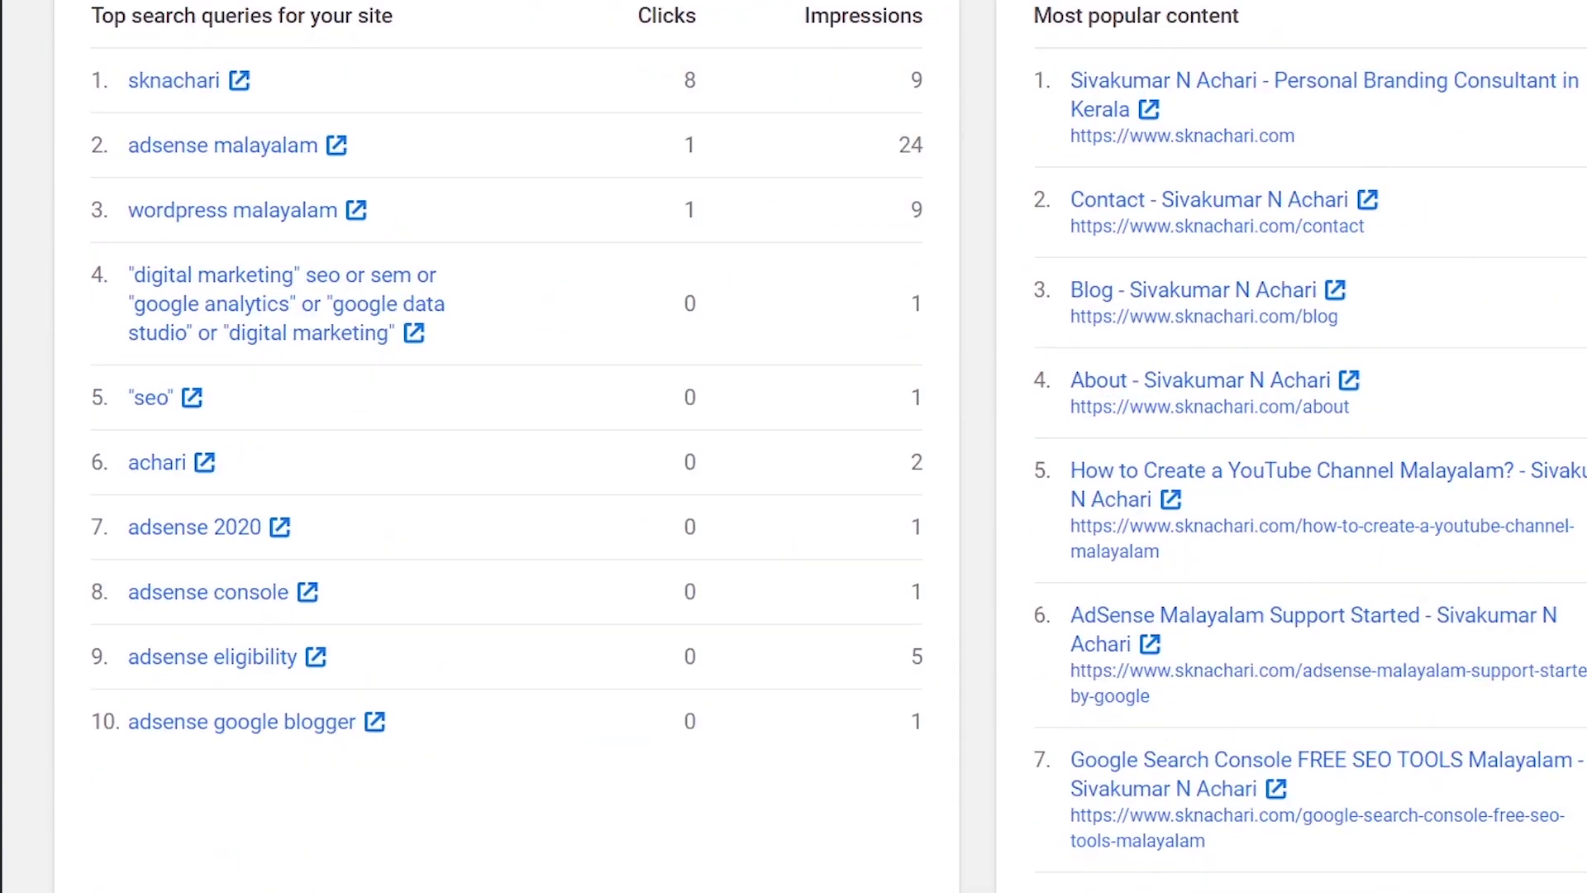
pyautogui.scroll(6, 794, 446)
pyautogui.scroll(10, 1200, 530)
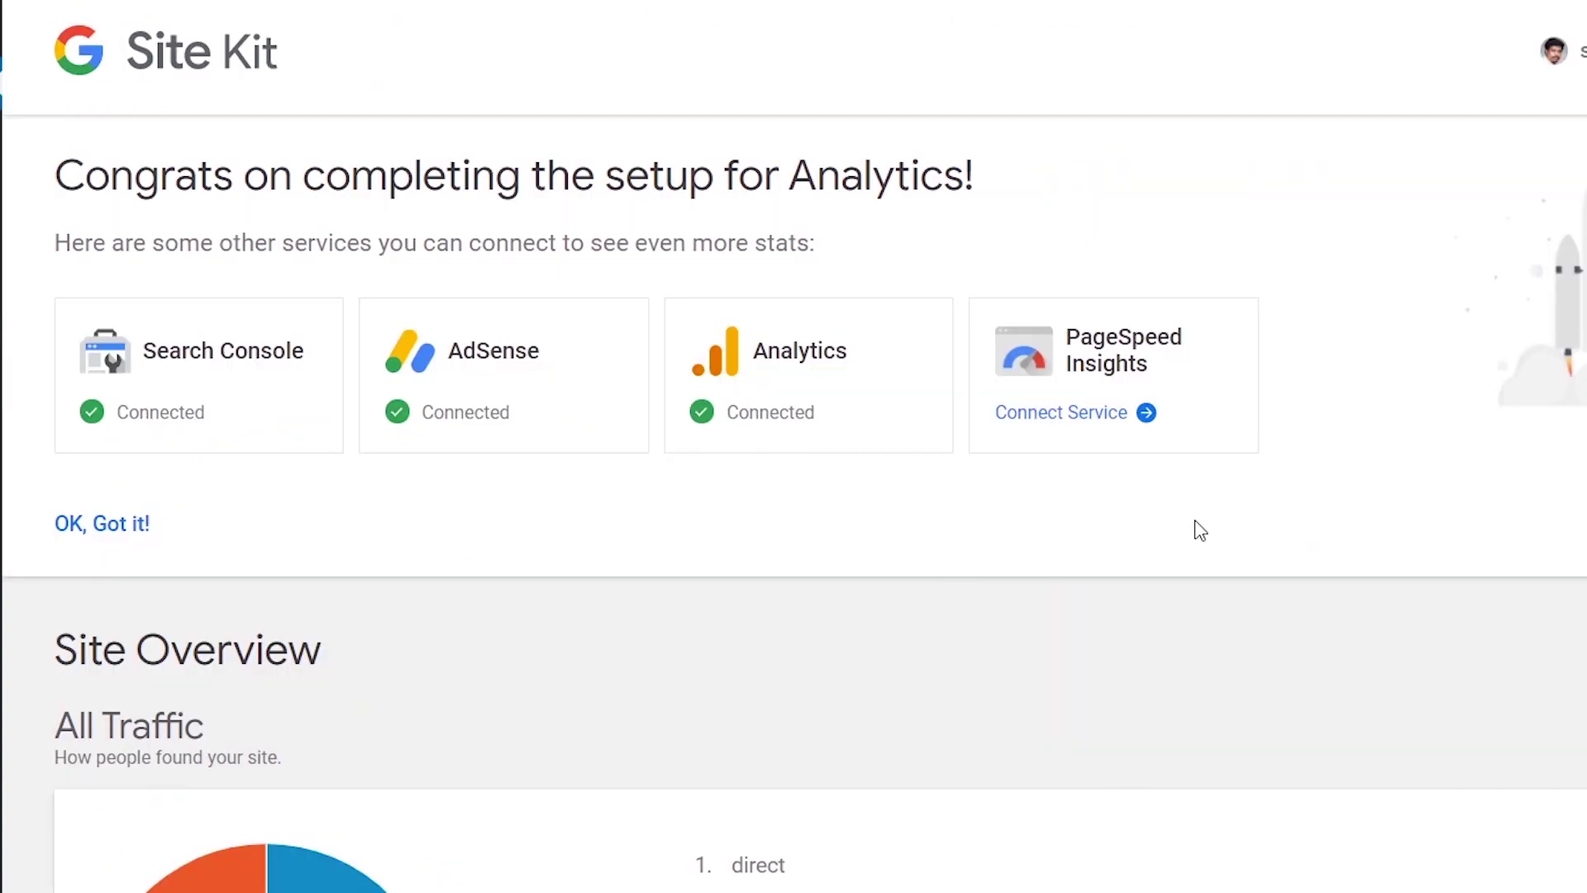
pyautogui.click(1062, 417)
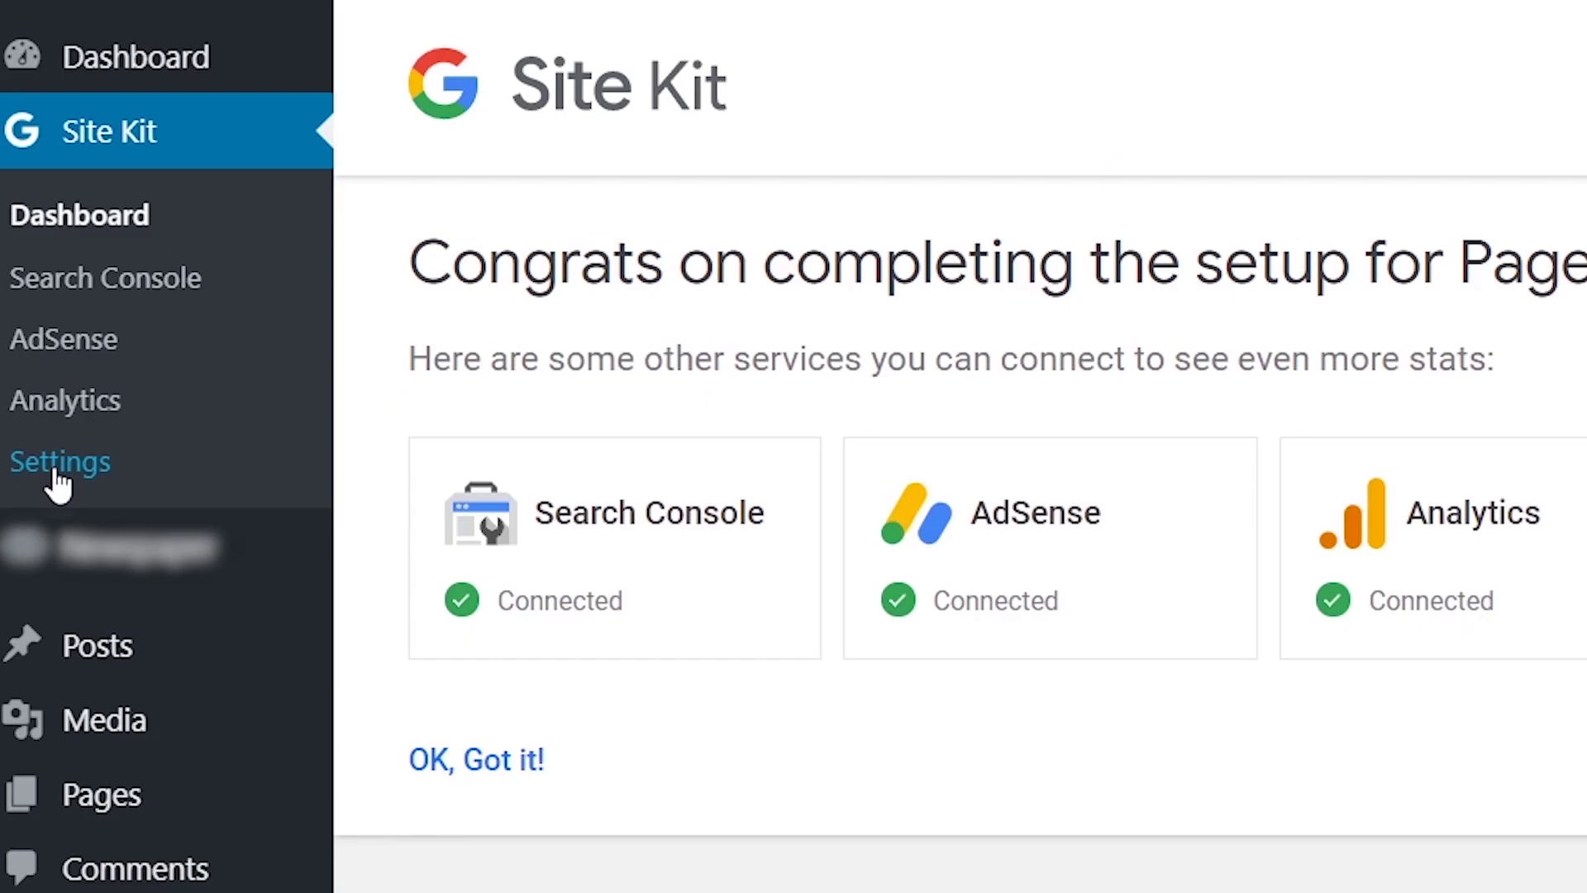
# Review the Connected Services, Connect More Services and Admin Settings tabs in Site Kit Settings
pyautogui.click(54, 473)
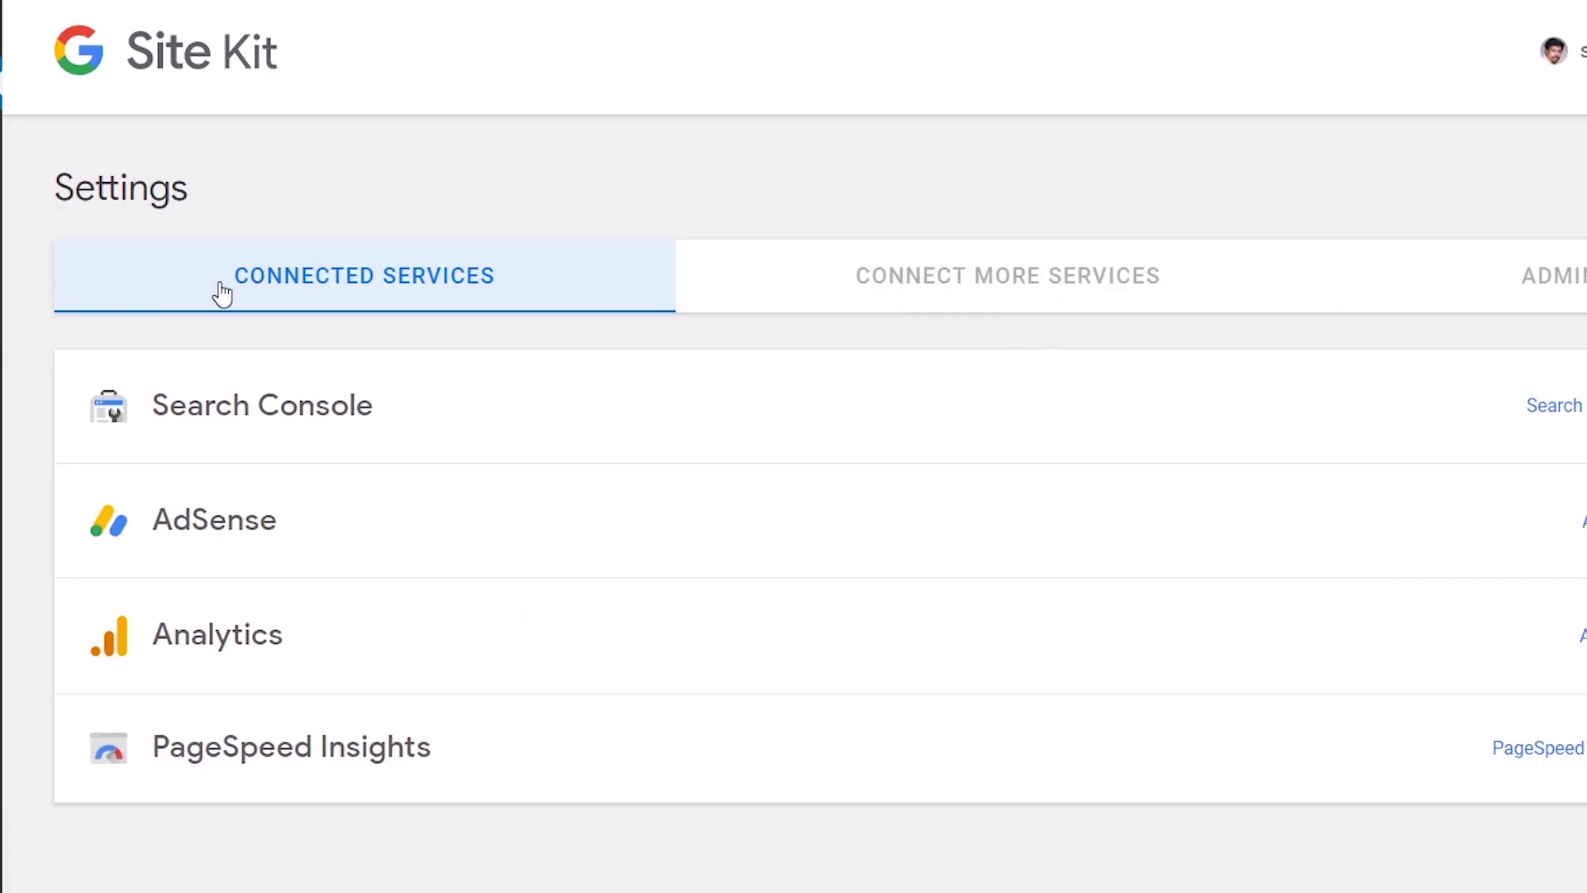
pyautogui.click(953, 293)
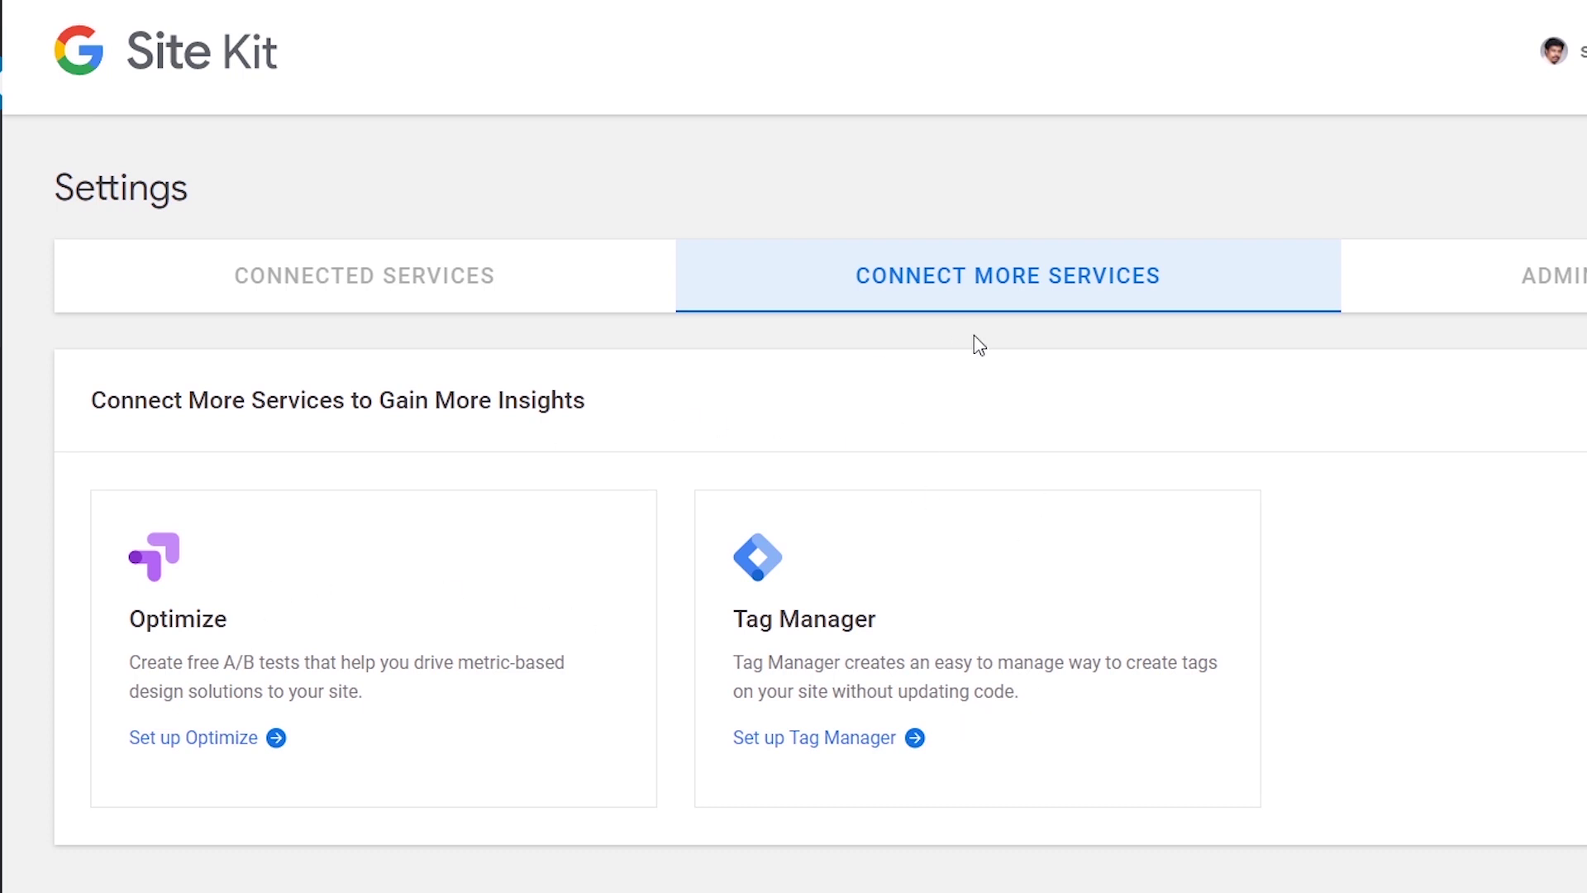
pyautogui.click(1434, 305)
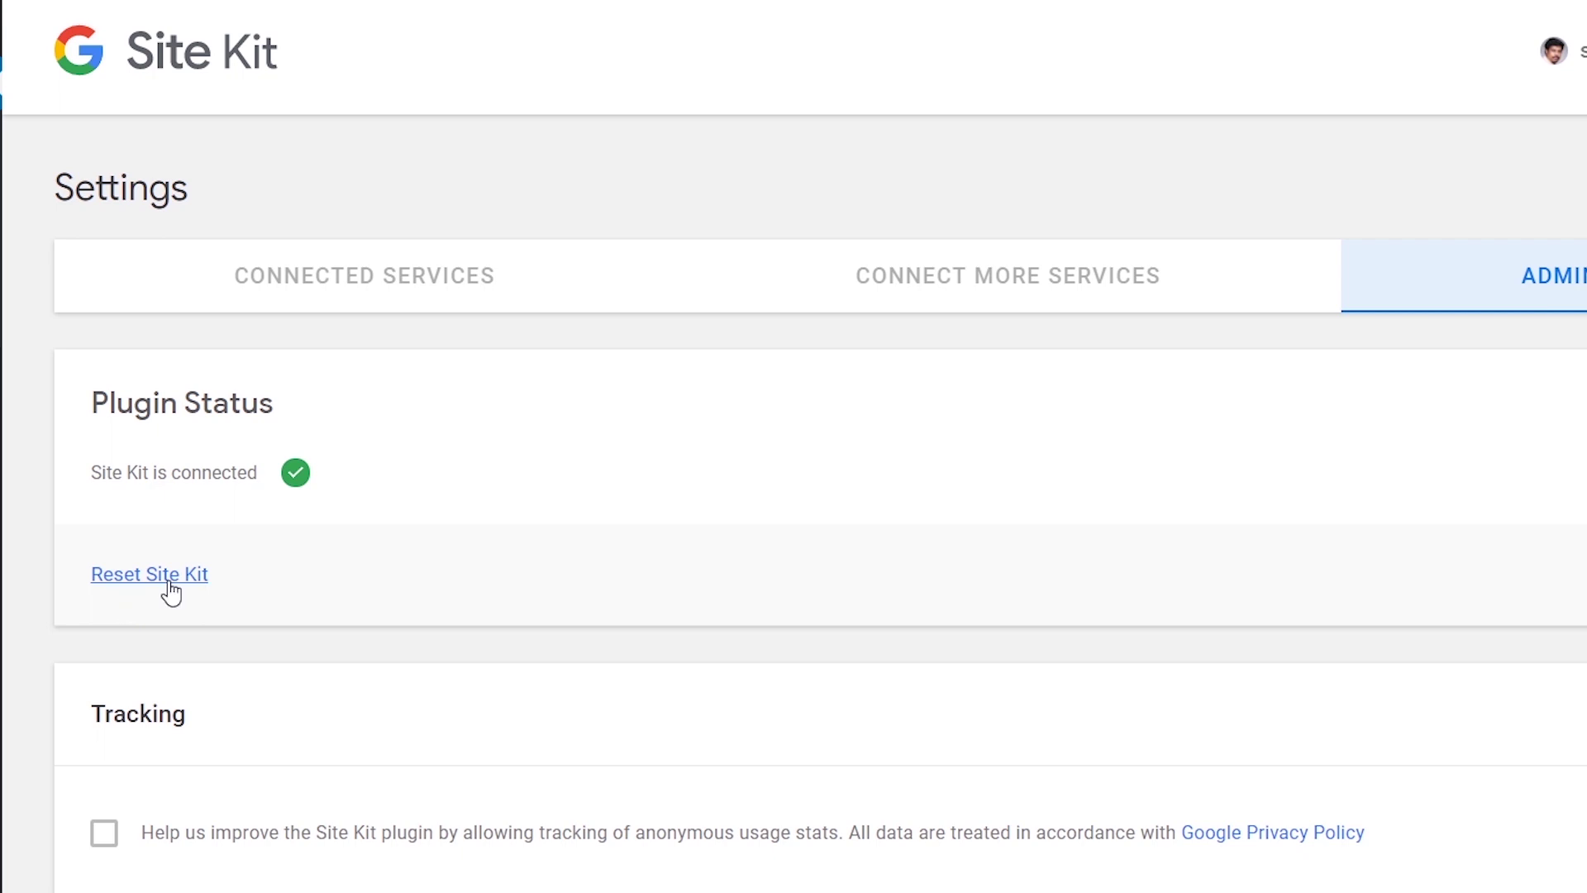
pyautogui.click(115, 610)
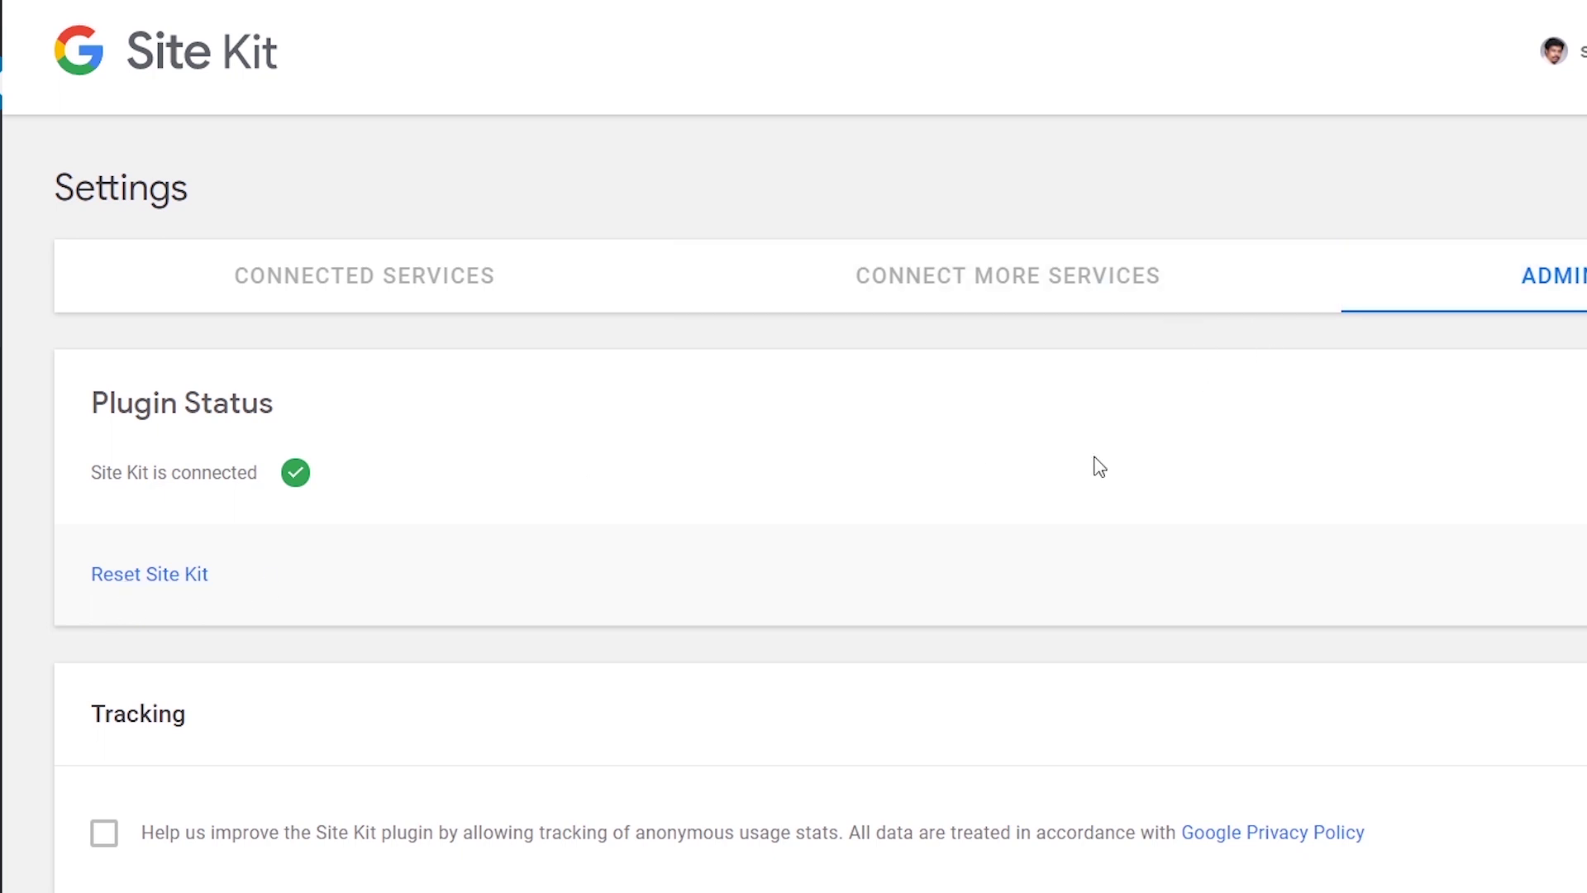
pyautogui.scroll(-2, 1430, 510)
pyautogui.scroll(2, 1435, 513)
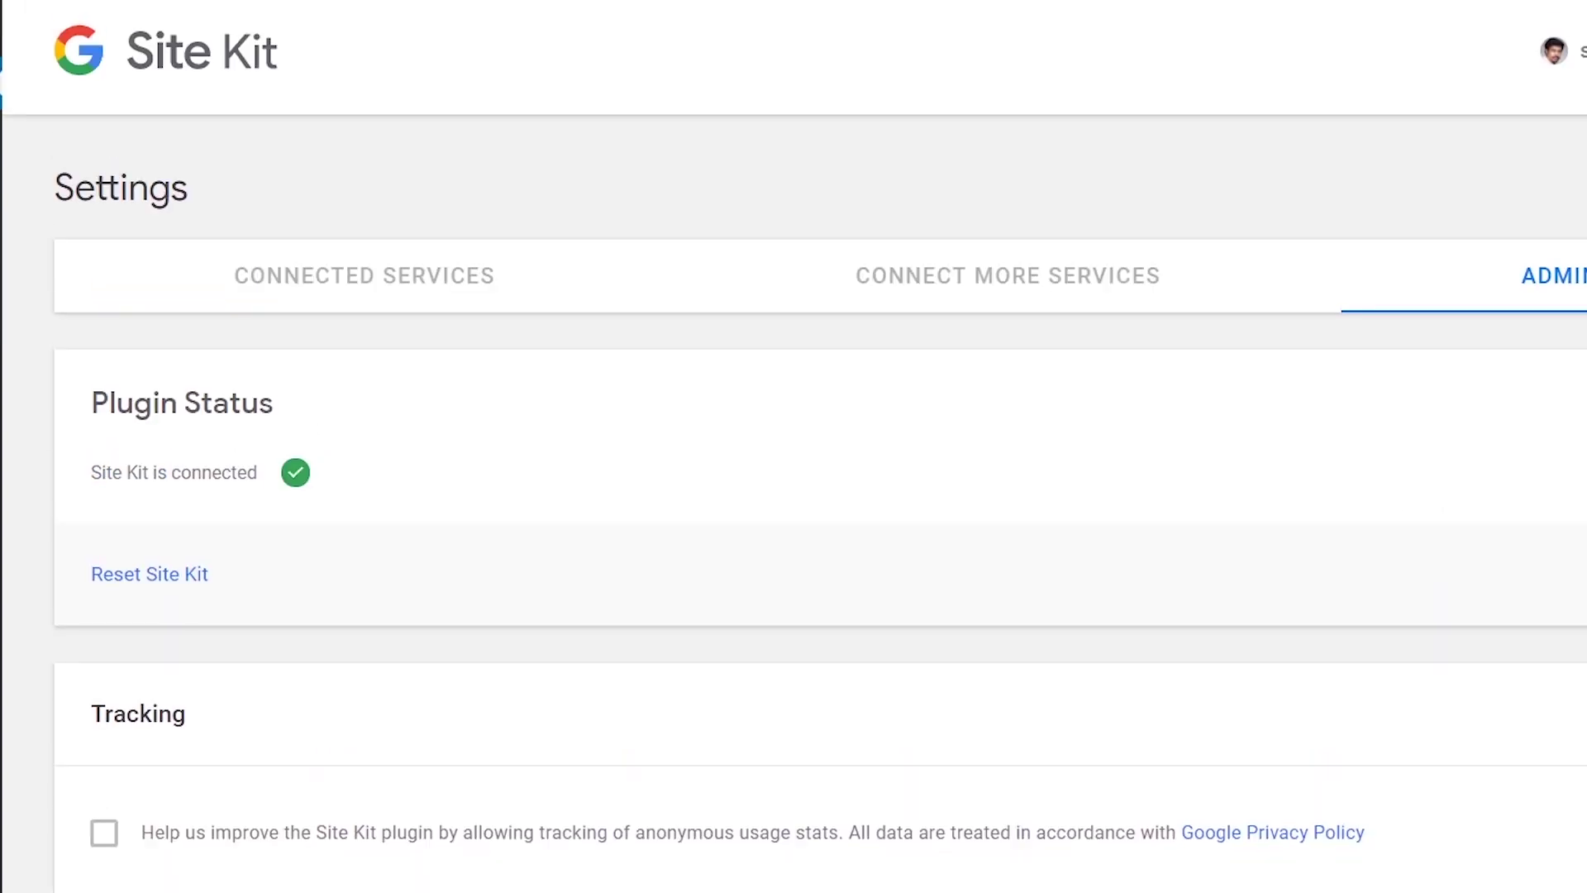